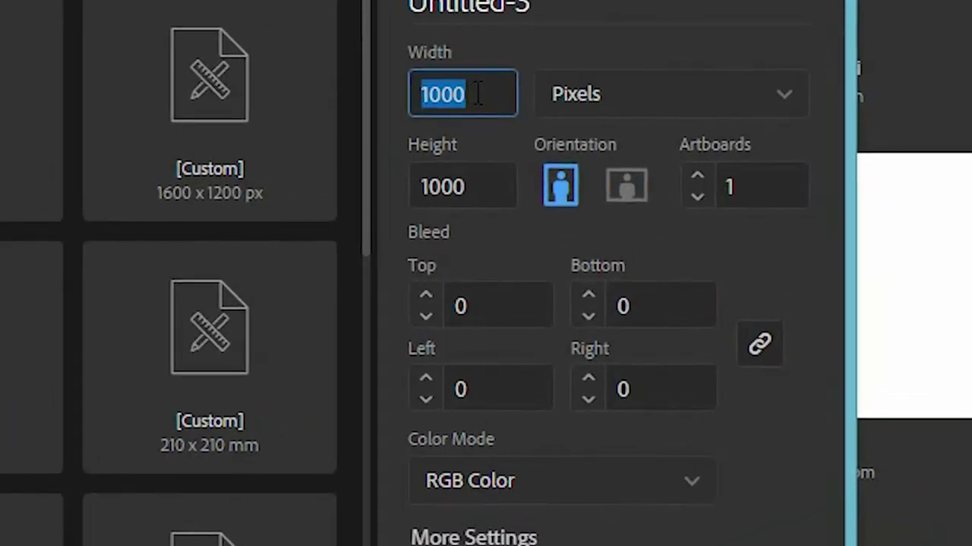
# Step: Create a new document with width and height both set to 1000 px
pyautogui.click(486, 94)
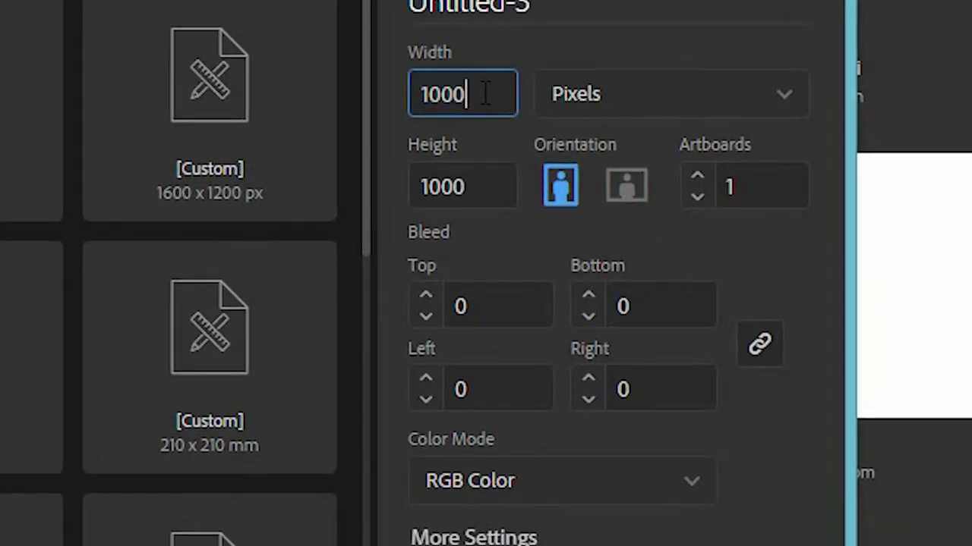
pyautogui.click(481, 187)
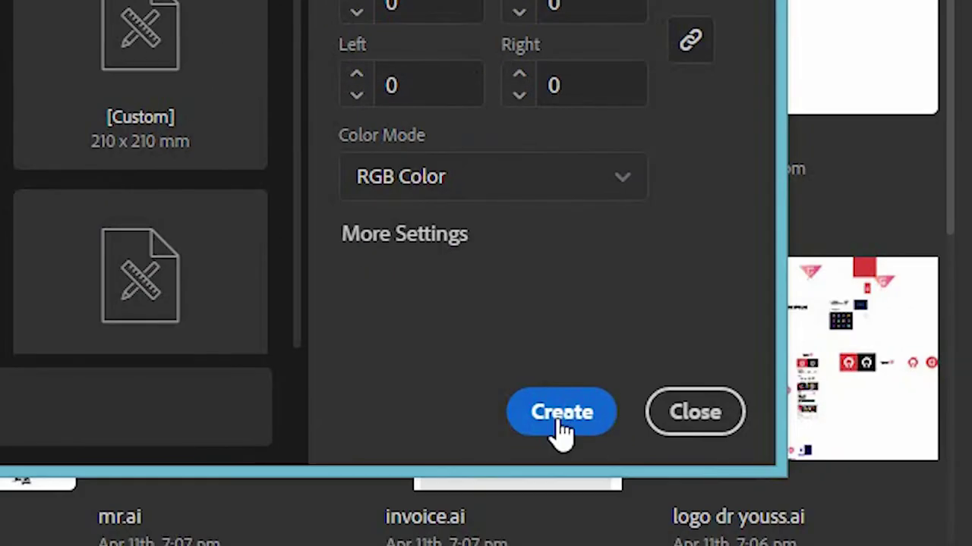
pyautogui.click(560, 425)
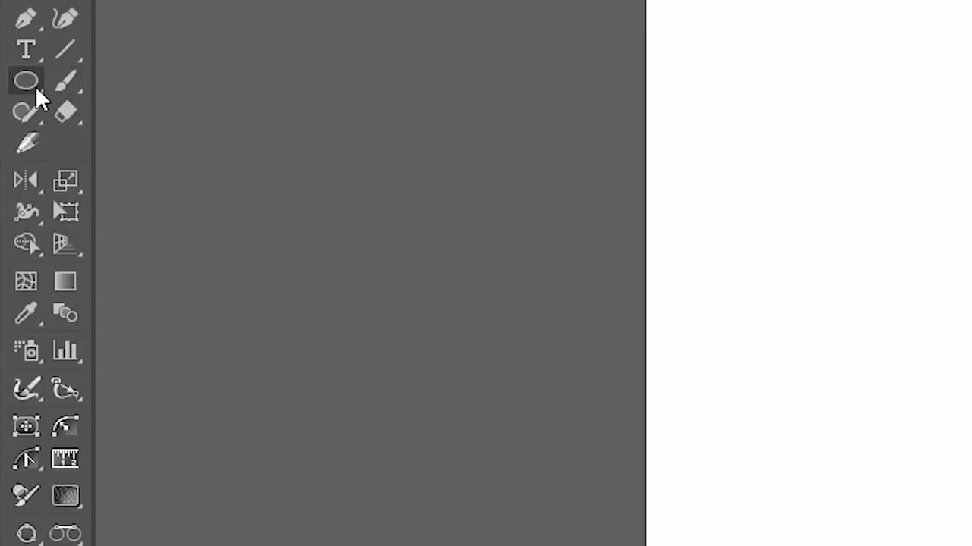
# Step: Draw a 300 × 300 px circle on the artboard with the Ellipse tool
pyautogui.click(35, 88)
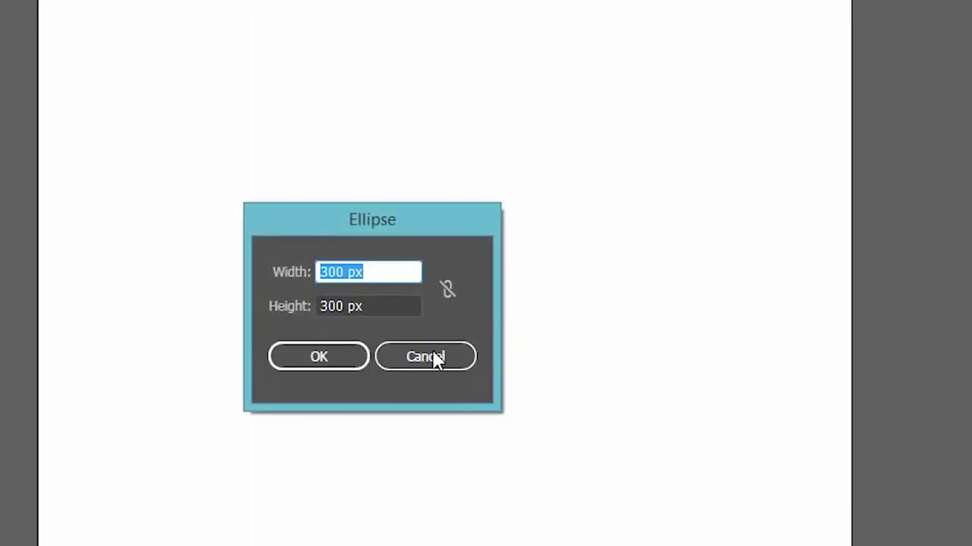
pyautogui.click(322, 359)
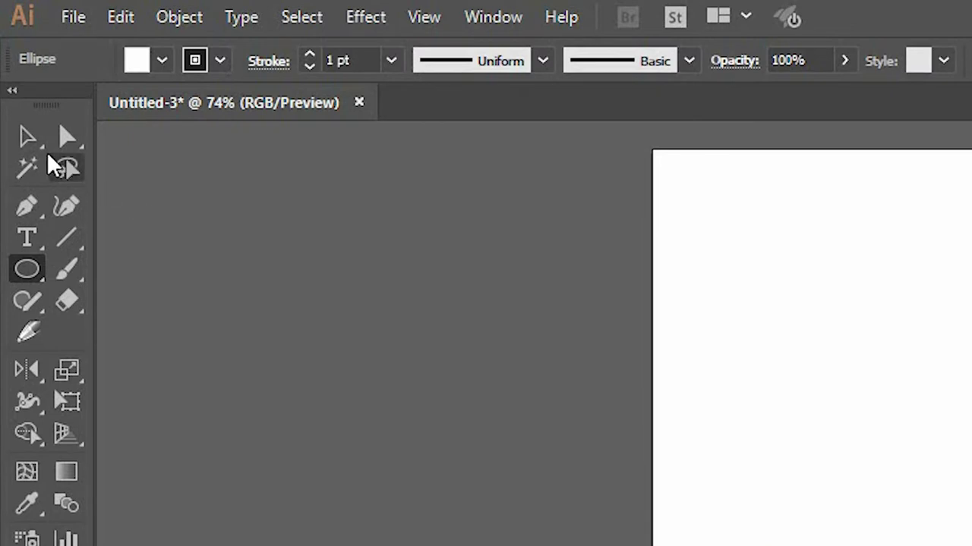
pyautogui.click(27, 136)
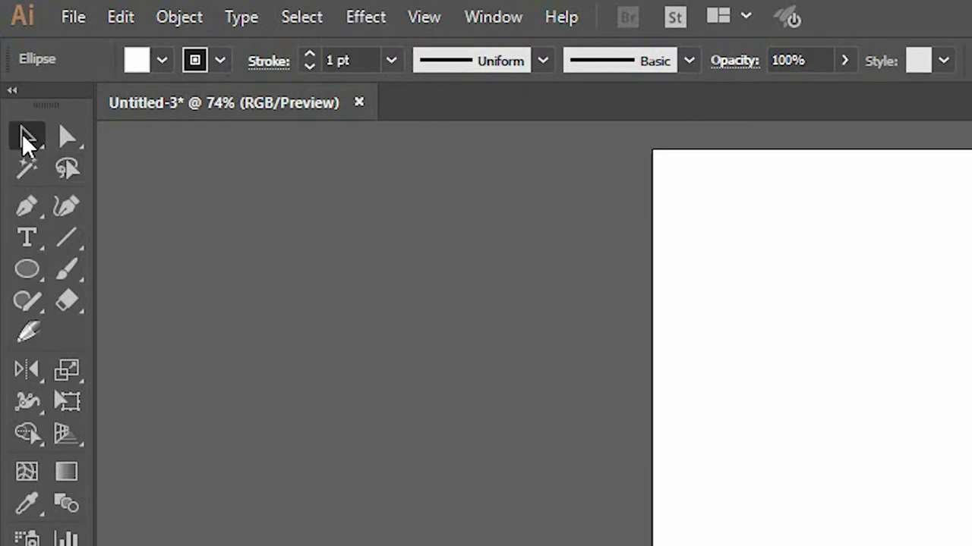
# Step: Give the circle a black fill and no stroke
pyautogui.click(162, 60)
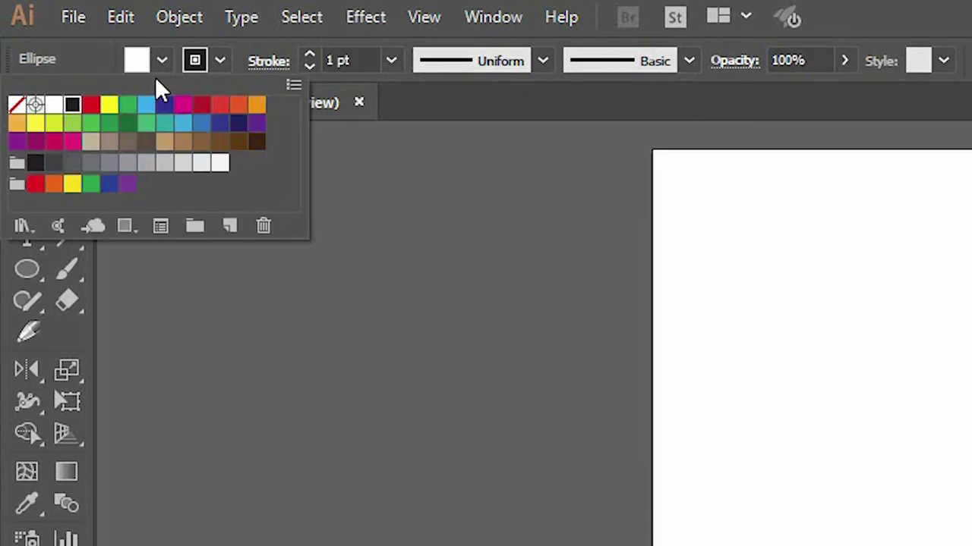
pyautogui.click(162, 62)
pyautogui.click(161, 60)
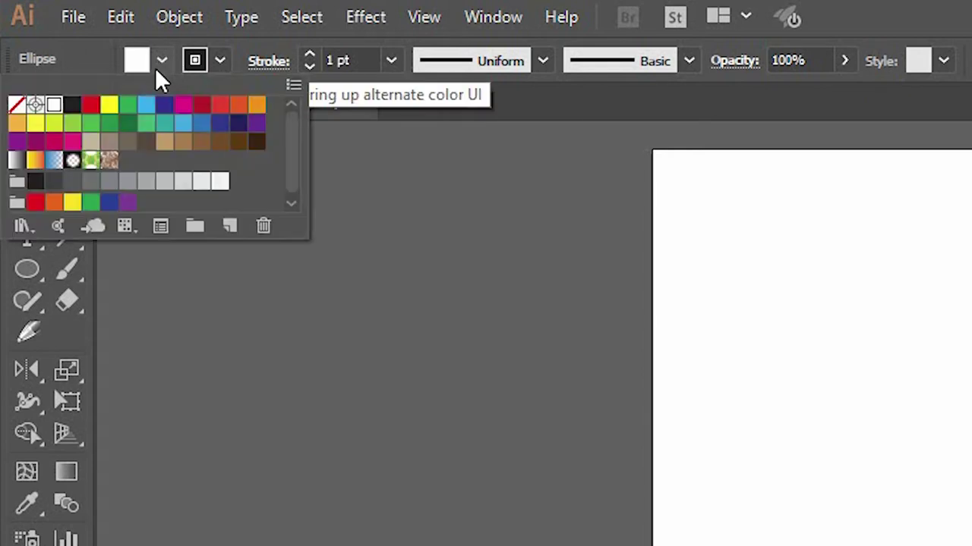
pyautogui.click(218, 63)
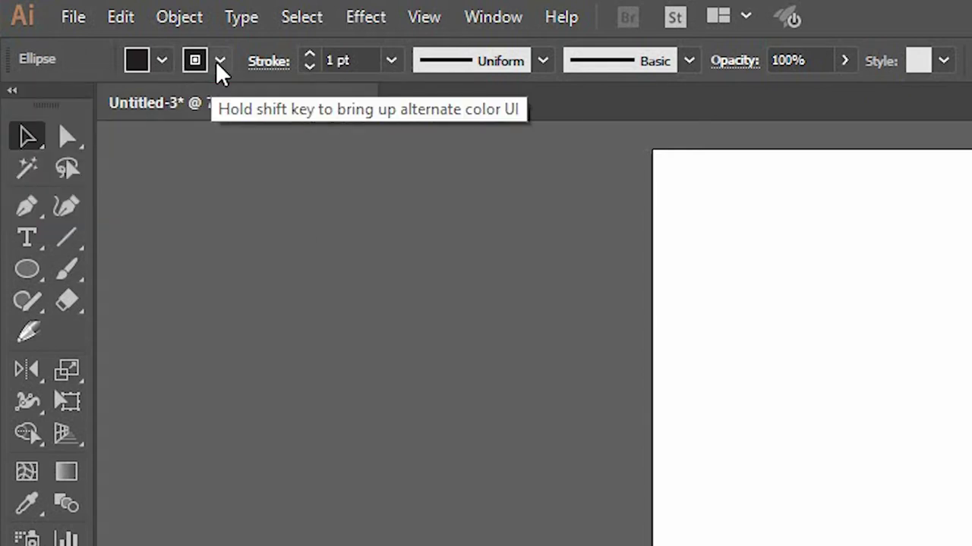
pyautogui.click(218, 62)
pyautogui.click(16, 105)
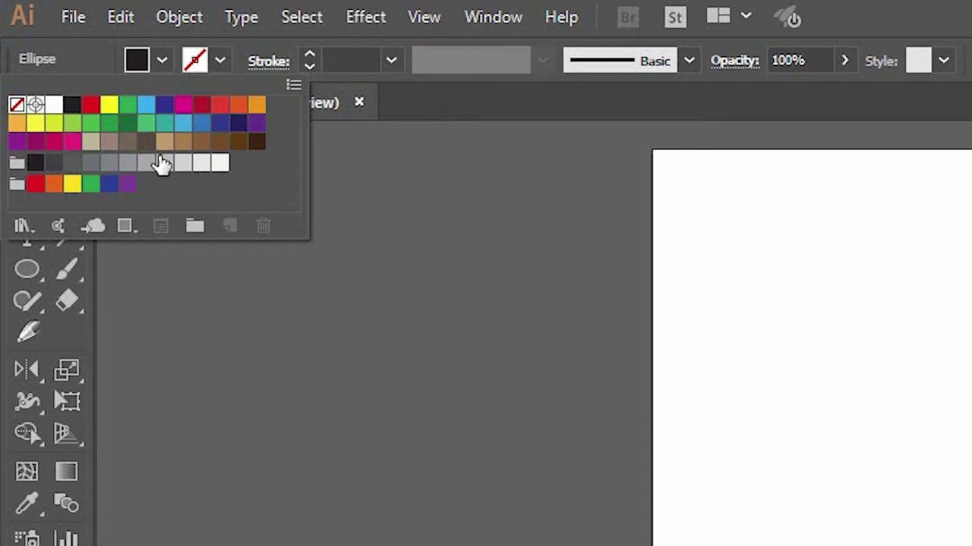
# Step: Move the black circle up and left into position on the artboard
pyautogui.moveTo(932, 384); pyautogui.dragTo(958, 414)
pyautogui.press('v')
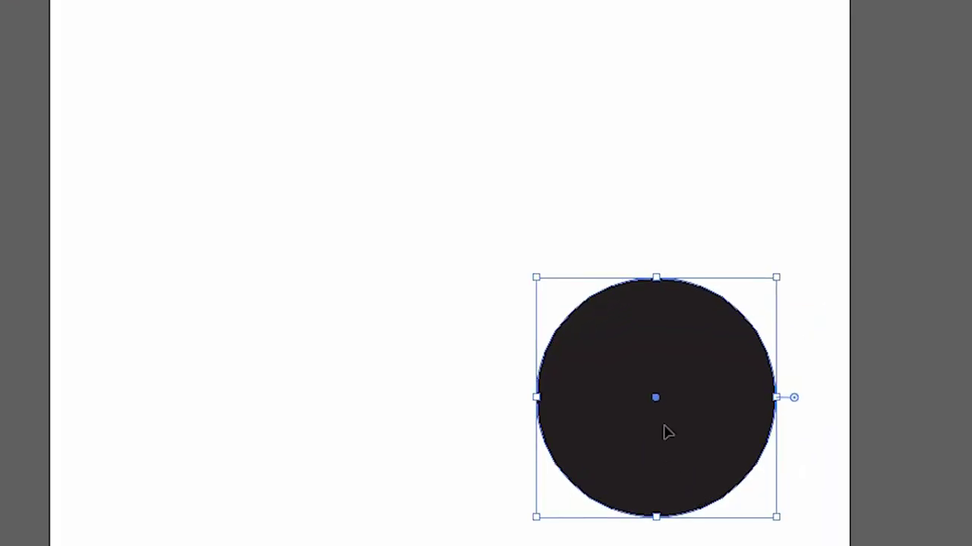
pyautogui.moveTo(691, 446); pyautogui.dragTo(591, 265)
pyautogui.click(679, 474)
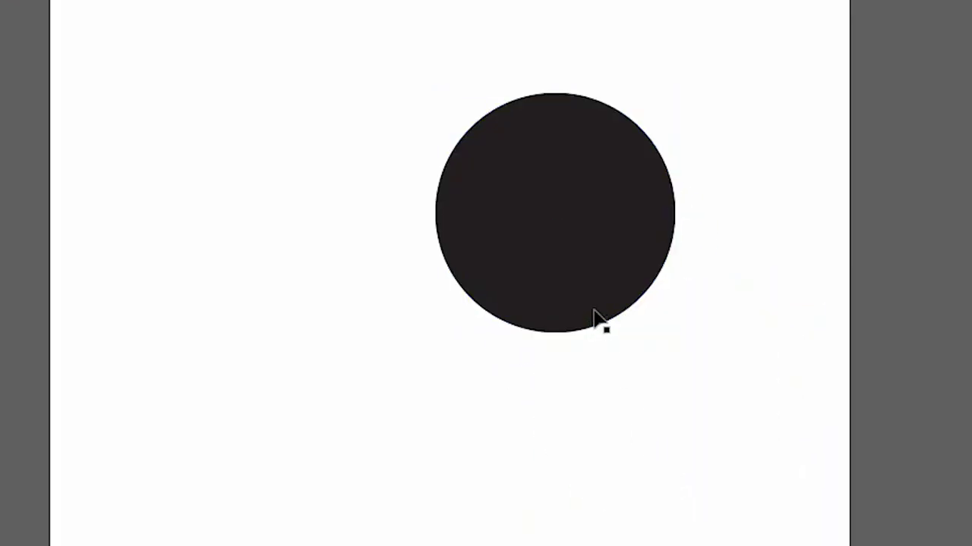
pyautogui.click(520, 299)
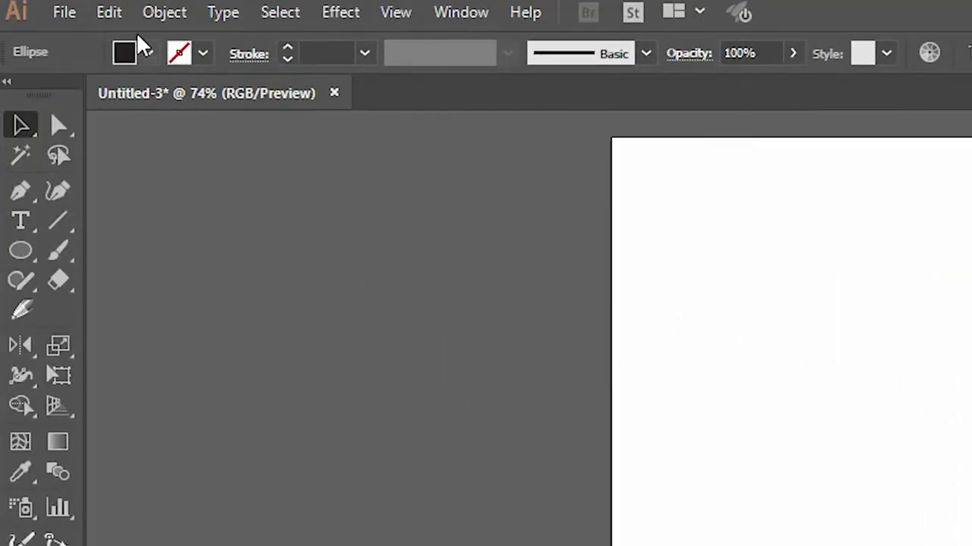
# Step: Copy the black circle and paste the copy in place
pyautogui.click(106, 15)
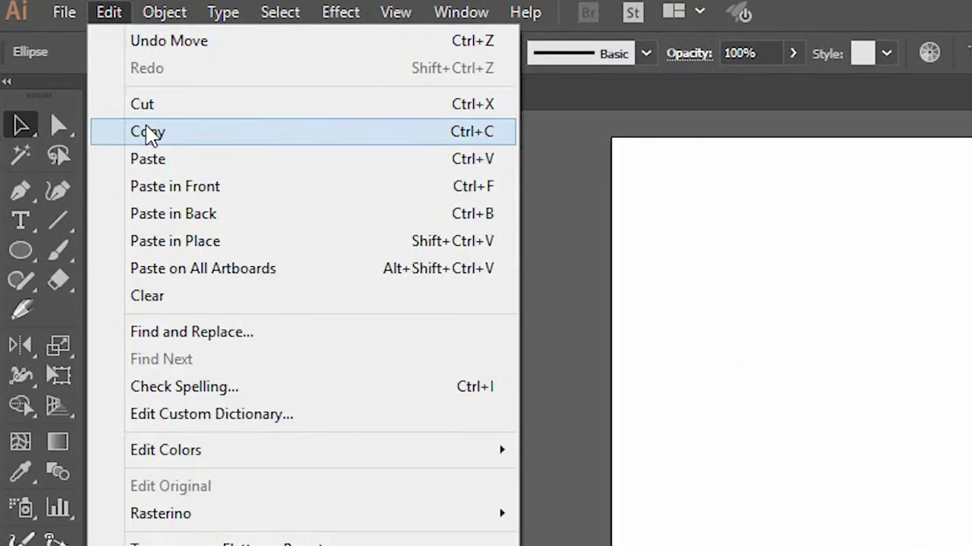
pyautogui.click(148, 133)
pyautogui.click(106, 16)
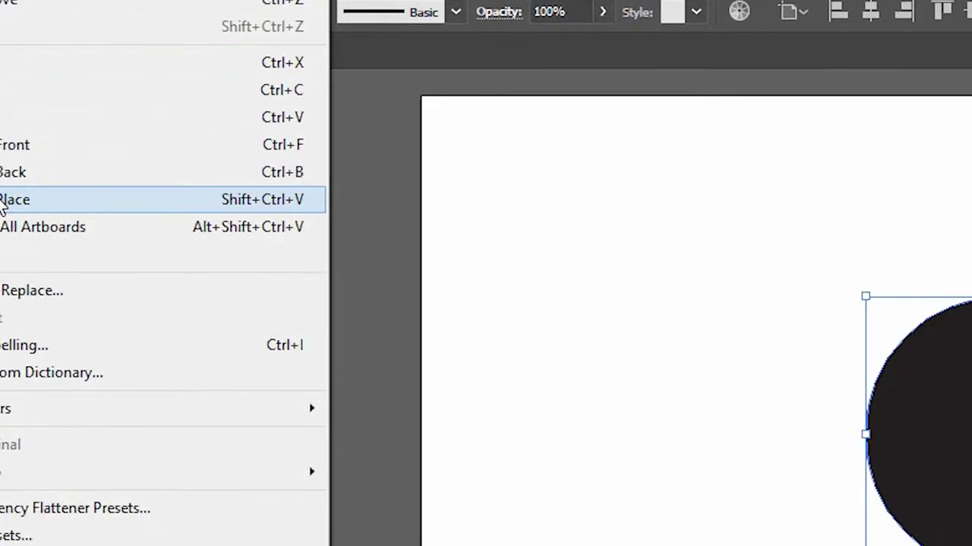
pyautogui.click(188, 241)
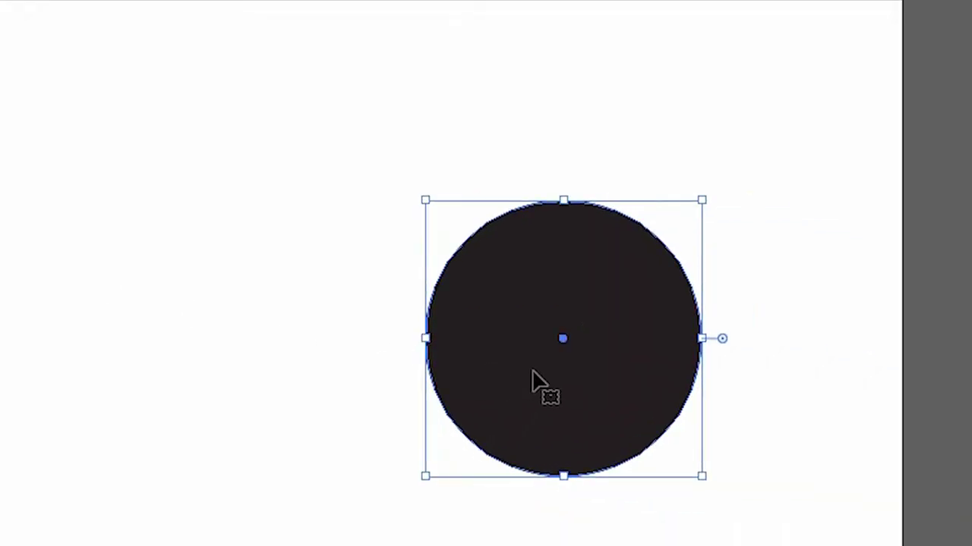
# Step: Shift the copy about 45 px straight down, then select both circles
pyautogui.moveTo(535, 369); pyautogui.dragTo(531, 417)
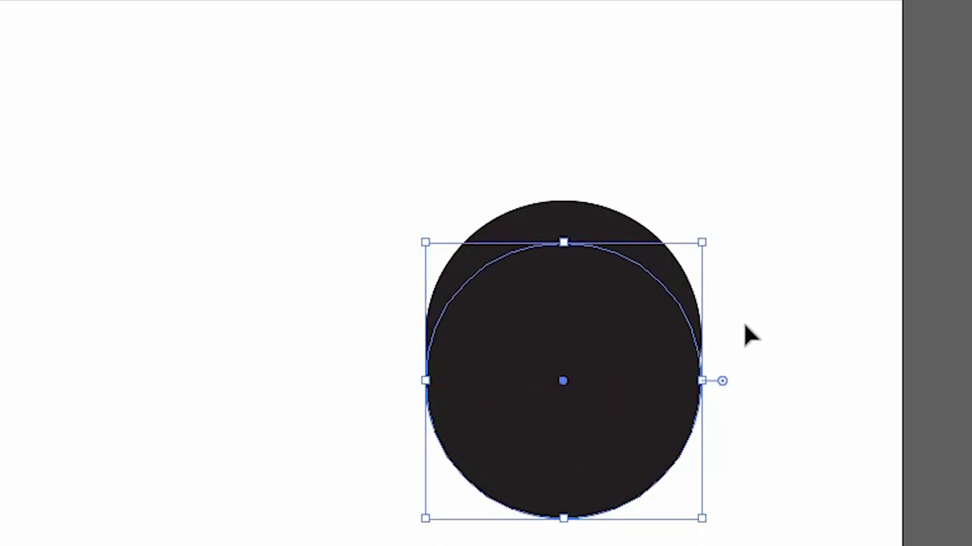
pyautogui.click(770, 272)
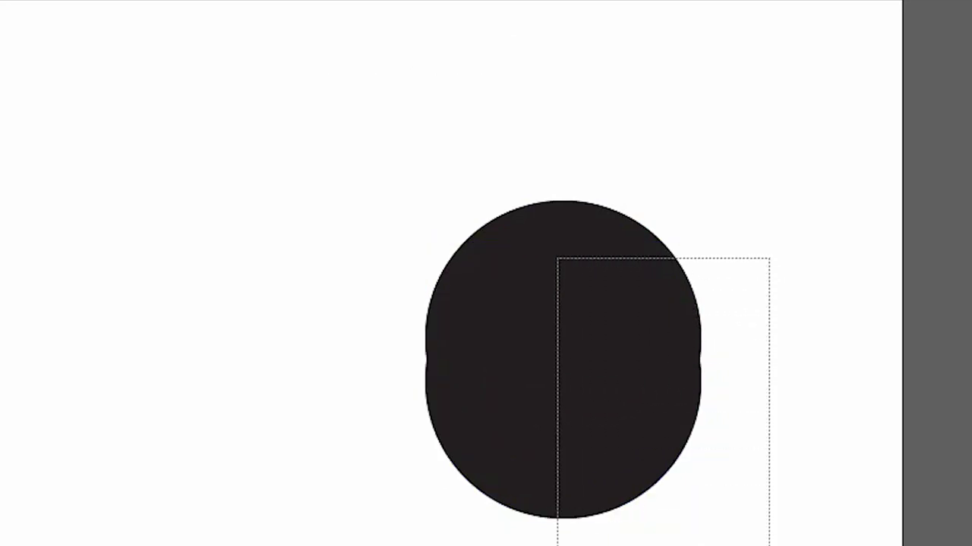
pyautogui.moveTo(719, 299); pyautogui.dragTo(557, 541)
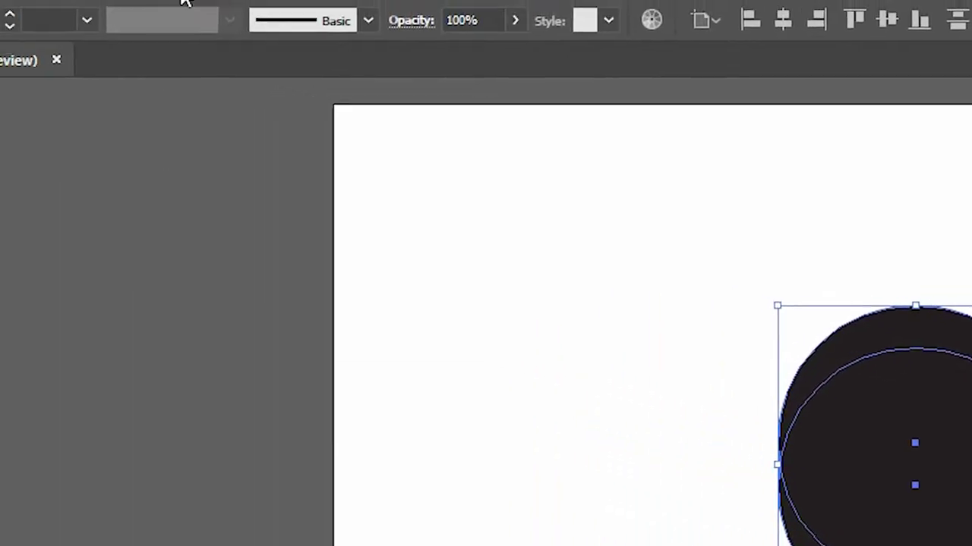
# Step: Apply Pathfinder Minus Front to cut the lower circle from the upper one, leaving a crescent
pyautogui.click(251, 15)
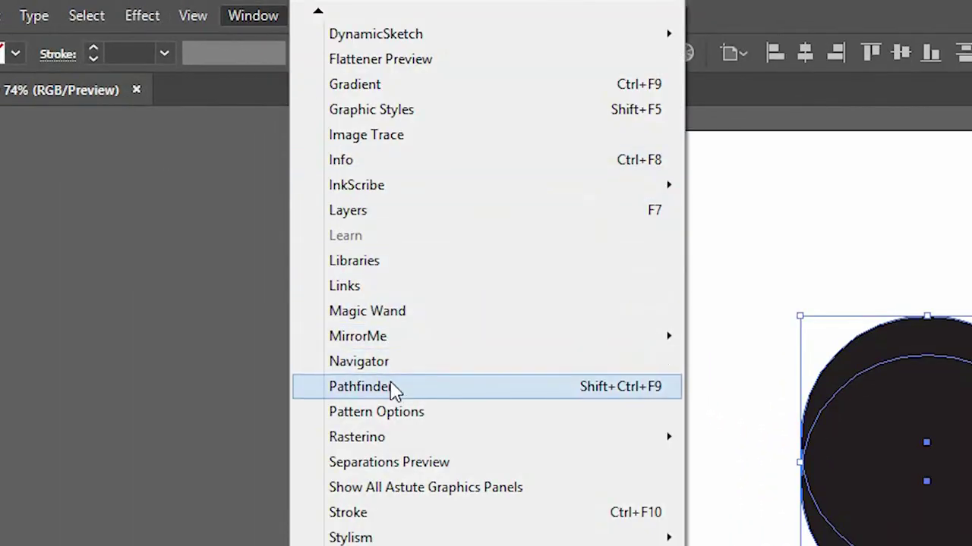
pyautogui.click(393, 388)
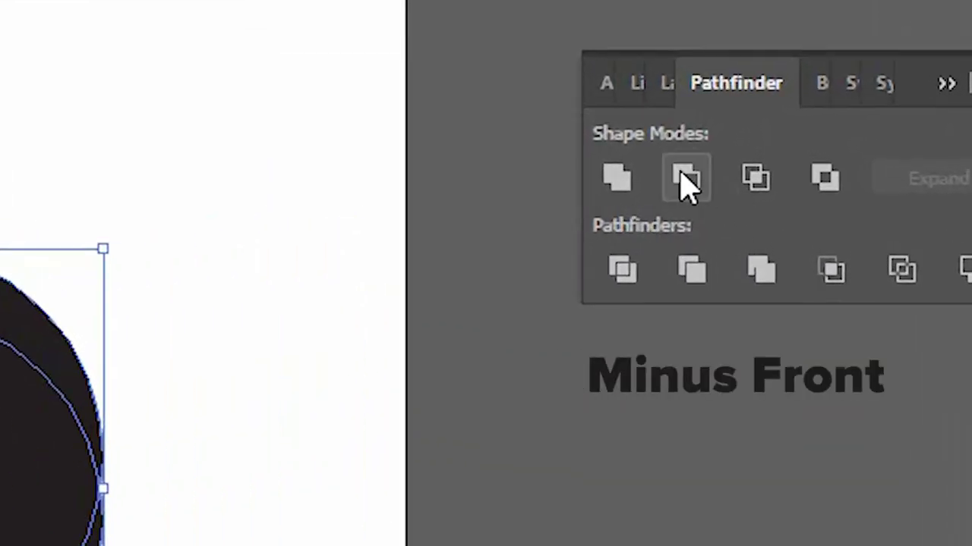
pyautogui.click(685, 181)
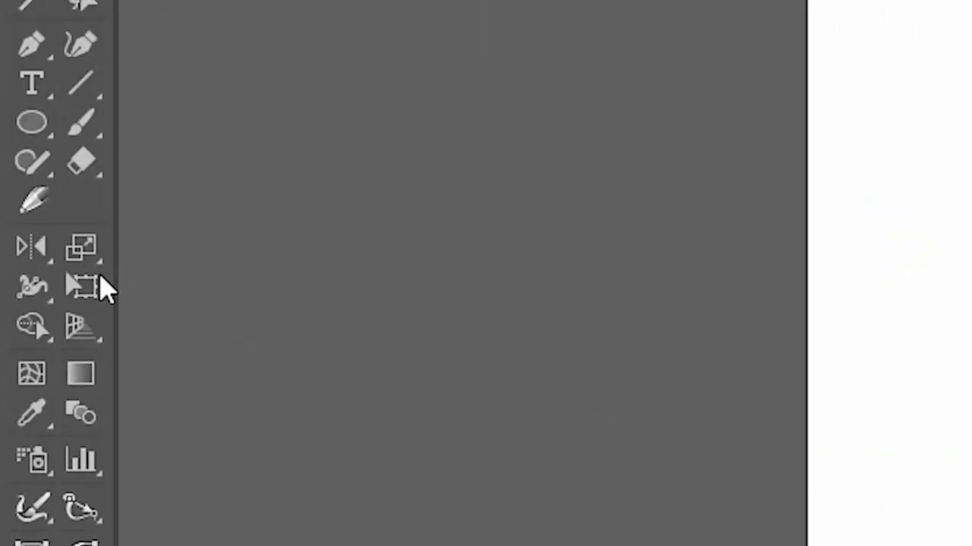
# Step: Rotate a copy of the crescent -45° about its left tip, then repeat it three times with Ctrl+D
pyautogui.moveTo(44, 251); pyautogui.dragTo(200, 257)
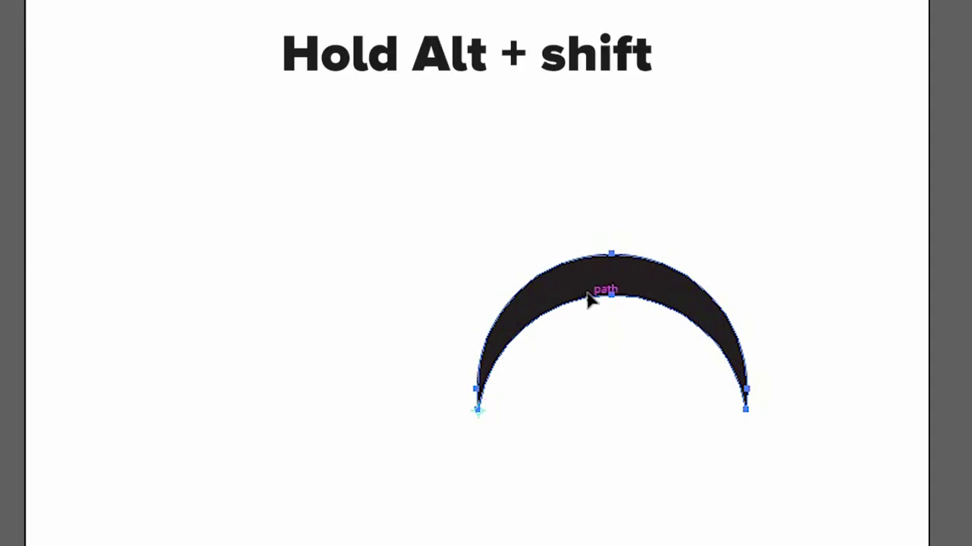
pyautogui.moveTo(595, 303); pyautogui.dragTo(595, 388)
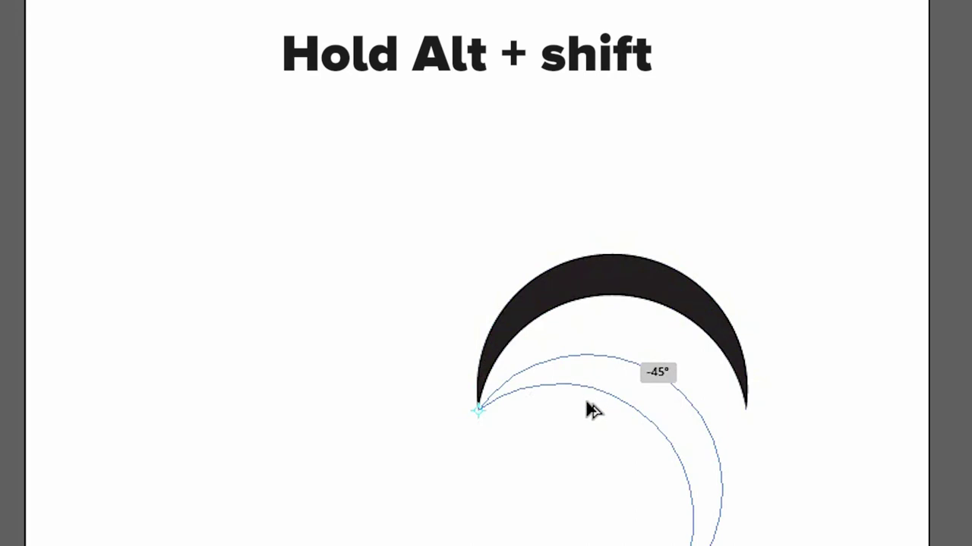
pyautogui.moveTo(594, 409); pyautogui.dragTo(601, 383)
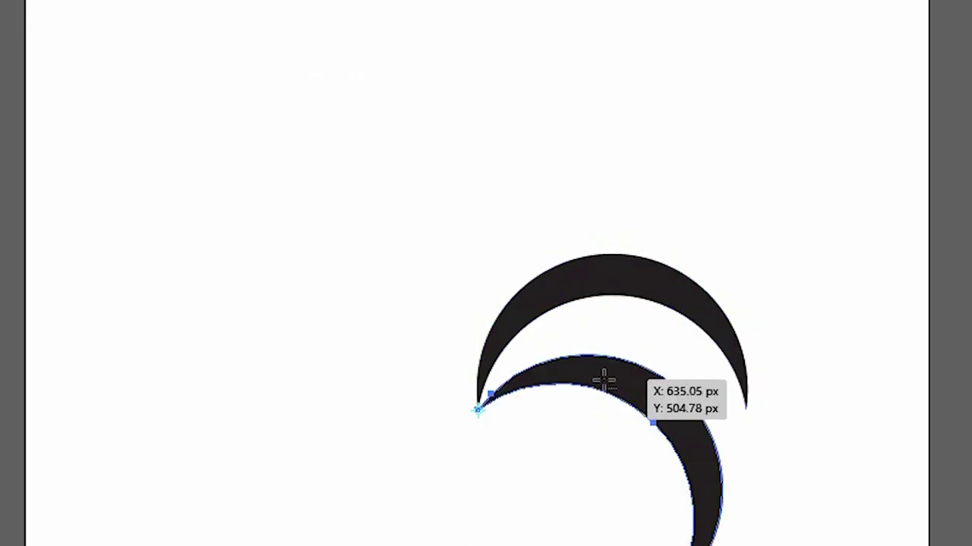
pyautogui.hotkey('ctrl', 'd')
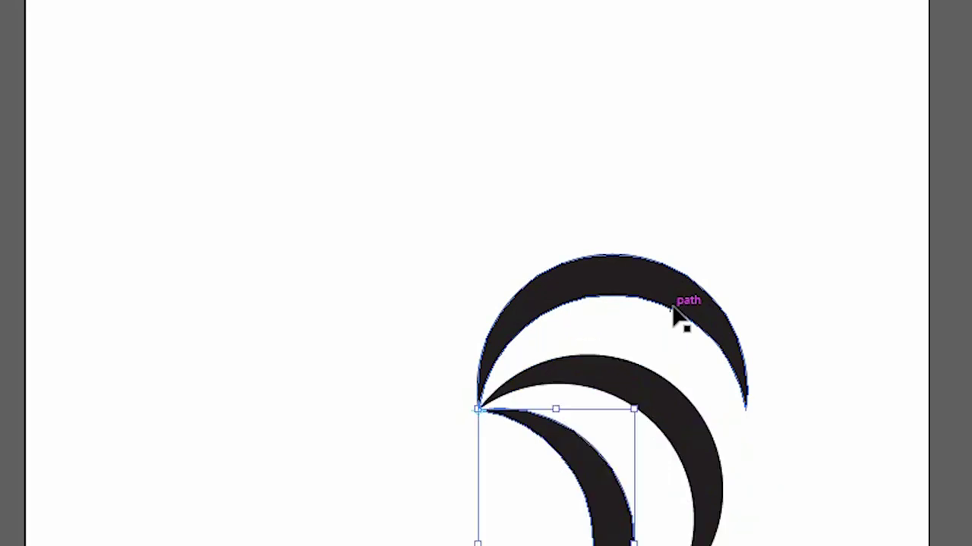
pyautogui.hotkey('ctrl', 'd')
pyautogui.hotkey('ctrl', 'd')
pyautogui.hotkey('ctrl', 'd')
pyautogui.hotkey('ctrl', 'd')
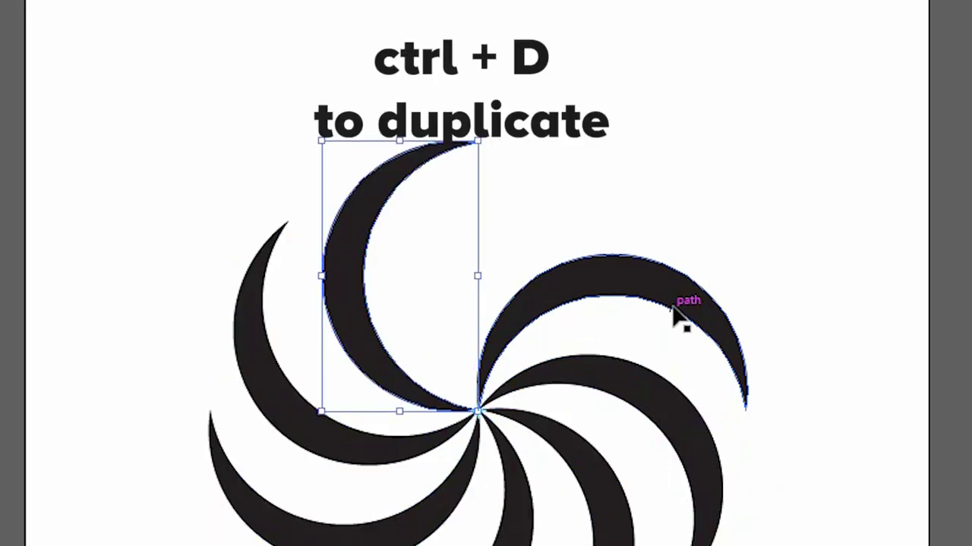
pyautogui.hotkey('ctrl', 'd')
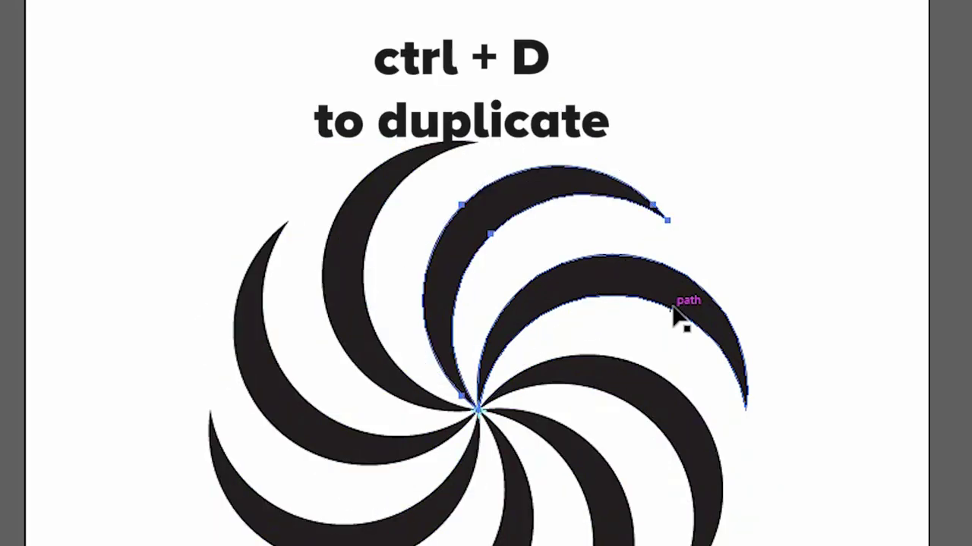
# Step: Select all the crescents and Unite them into one swirl
pyautogui.click(441, 303)
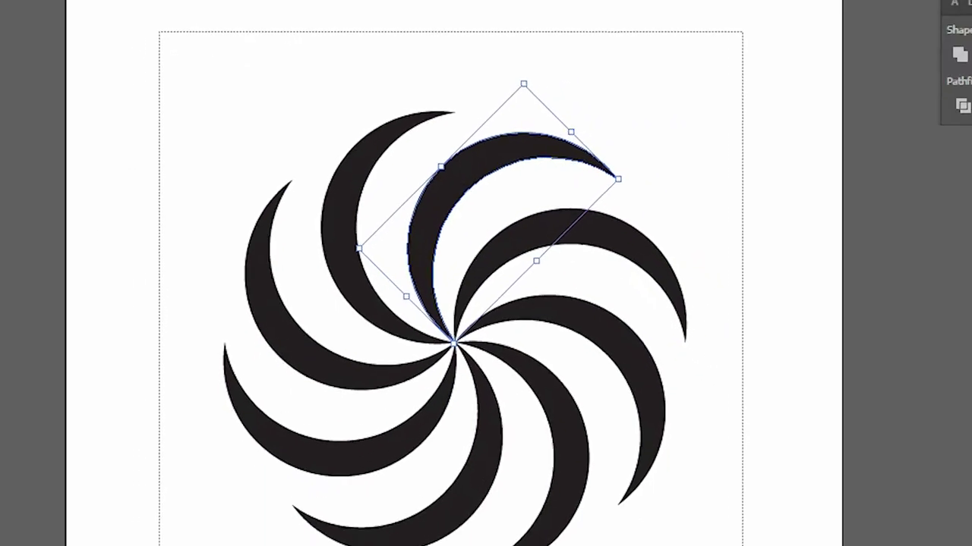
pyautogui.hotkey('ctrl', 'a')
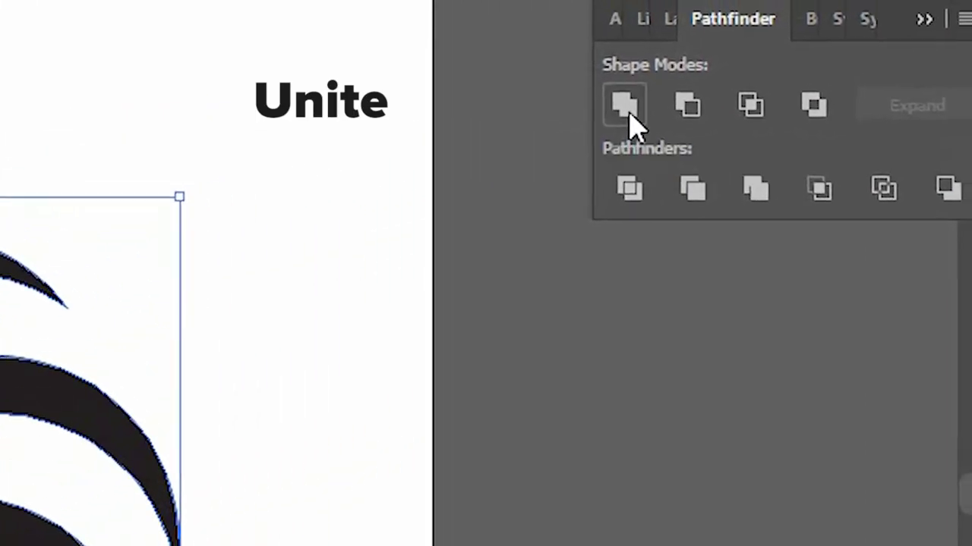
pyautogui.click(625, 106)
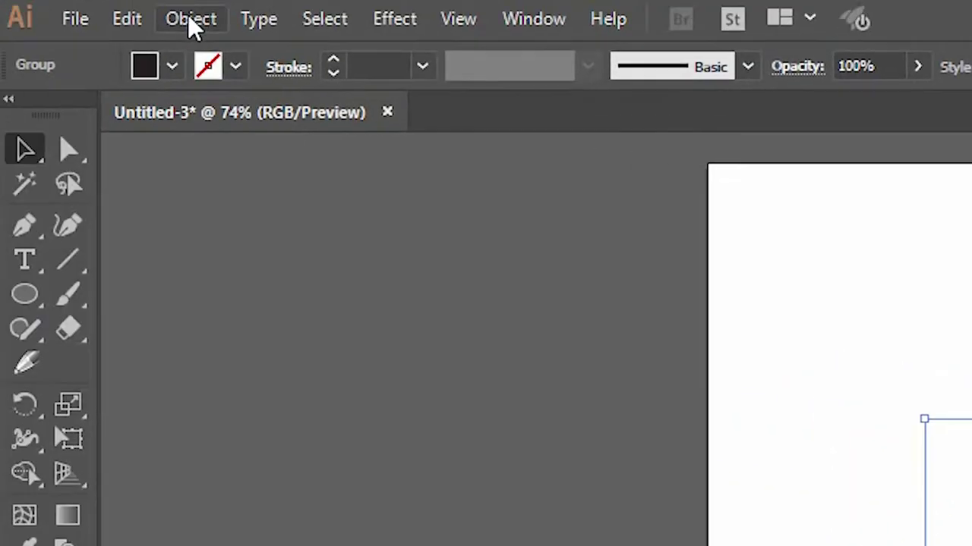
# Step: Copy the merged swirl and paste it in place
pyautogui.click(129, 18)
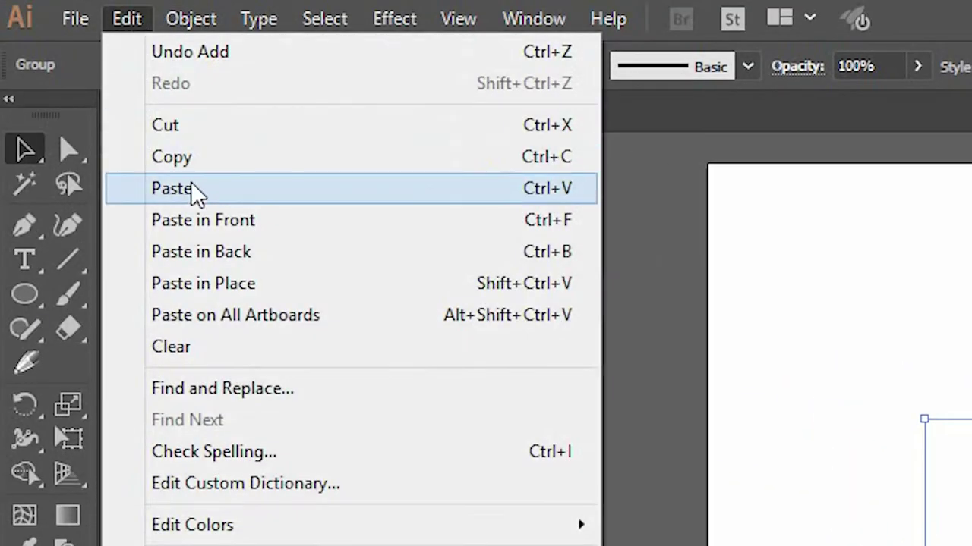
pyautogui.click(190, 165)
pyautogui.click(127, 18)
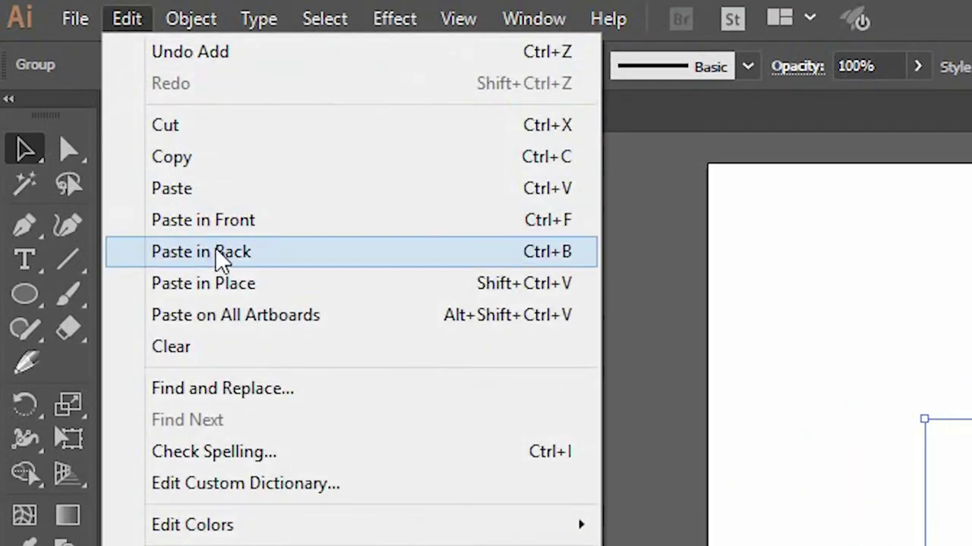
pyautogui.click(374, 300)
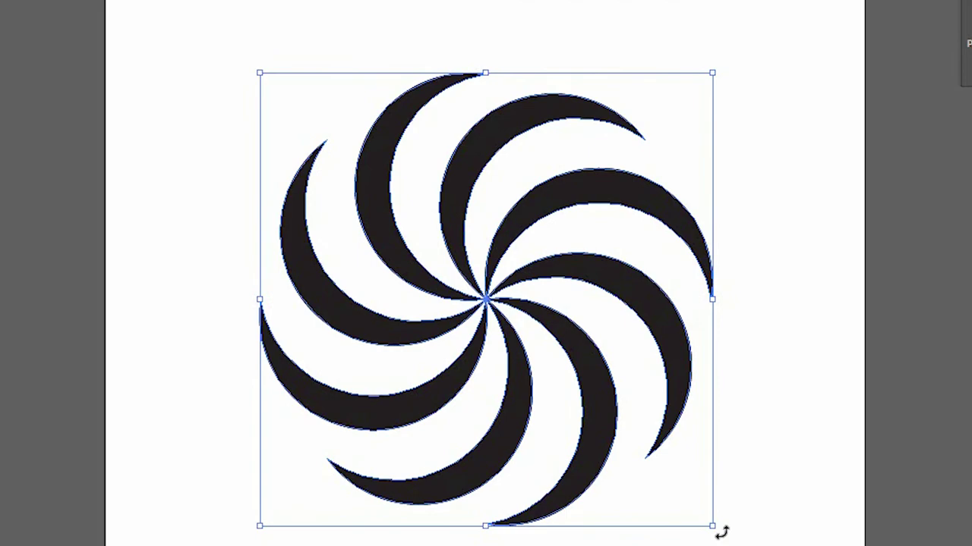
# Step: Rotate the pasted swirl about 15° so it fills the gaps between stripes
pyautogui.moveTo(721, 534); pyautogui.dragTo(652, 545)
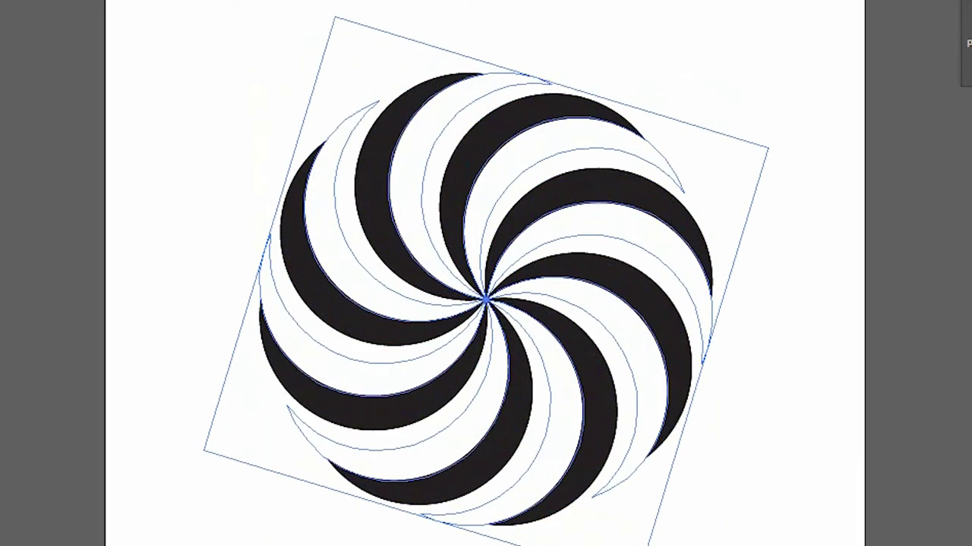
pyautogui.moveTo(652, 545); pyautogui.dragTo(720, 545)
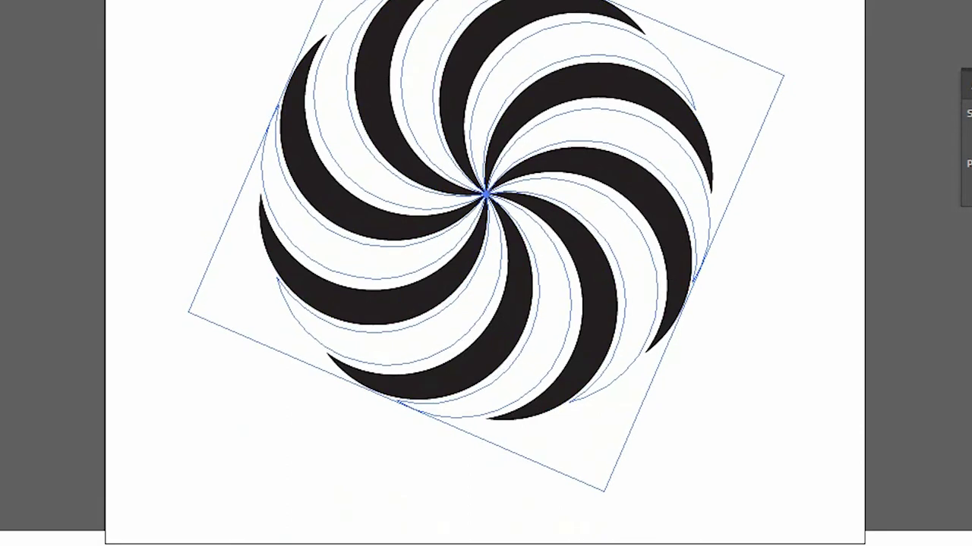
pyautogui.moveTo(719, 545); pyautogui.dragTo(716, 545)
pyautogui.click(803, 402)
pyautogui.scroll(1, 805, 407)
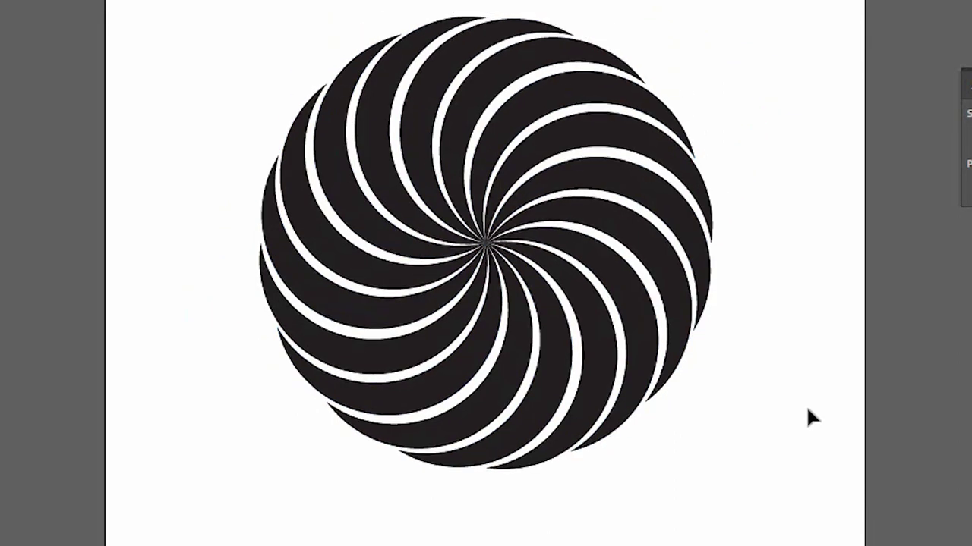
pyautogui.scroll(2, 806, 410)
pyautogui.scroll(1, 806, 405)
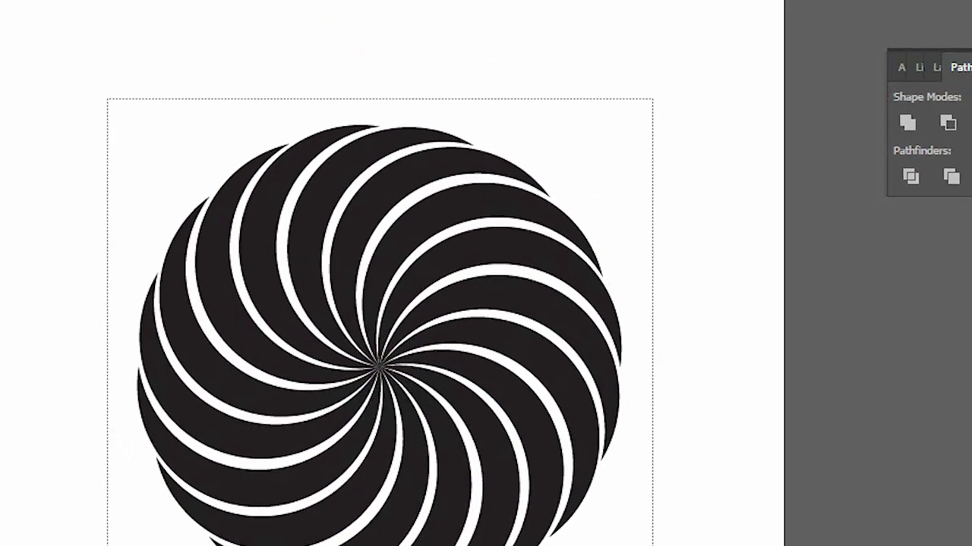
# Step: Unite both swirls into one striped disc and move it onto the left pasteboard
pyautogui.moveTo(448, 380); pyautogui.dragTo(737, 543)
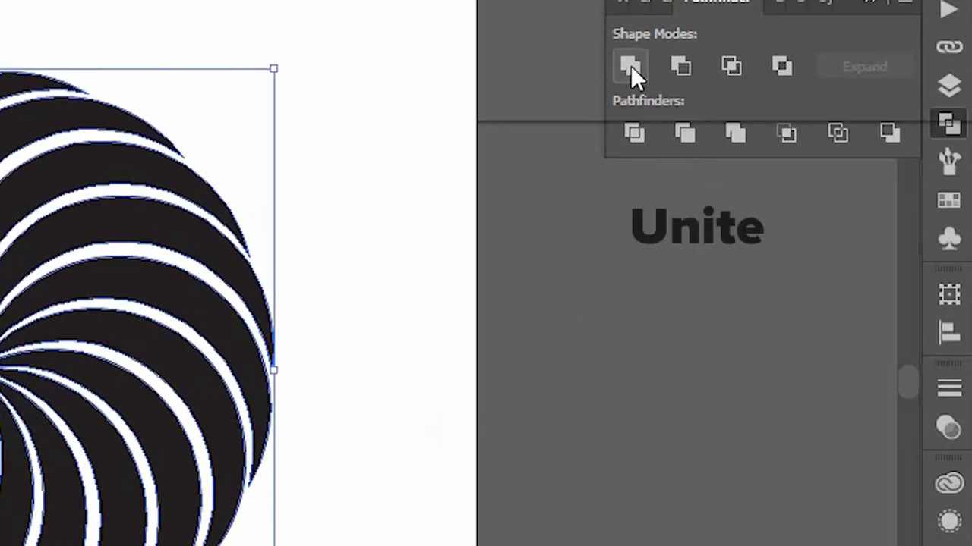
pyautogui.click(631, 67)
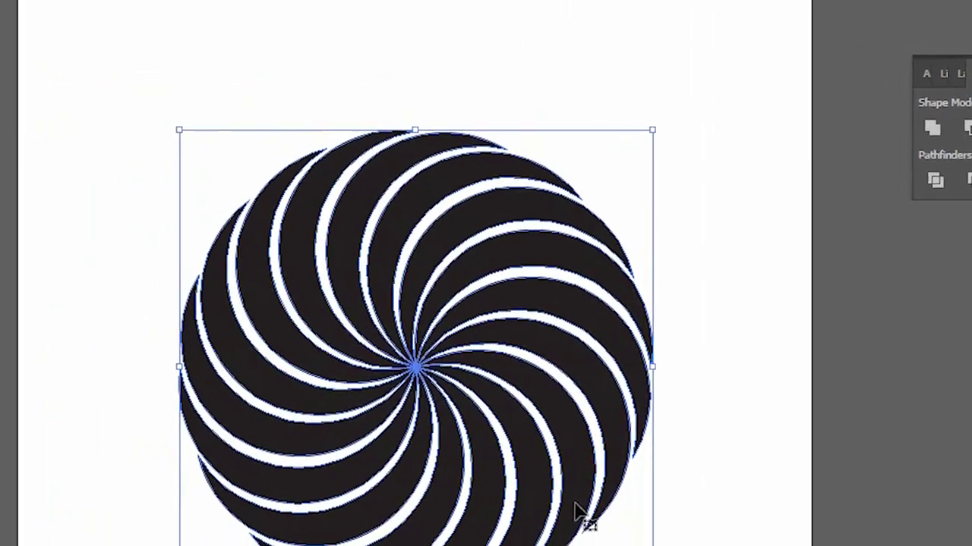
pyautogui.moveTo(501, 466)
pyautogui.mouseDown()
pyautogui.moveTo(8, 436)
pyautogui.moveTo(95, 453)
pyautogui.mouseUp()
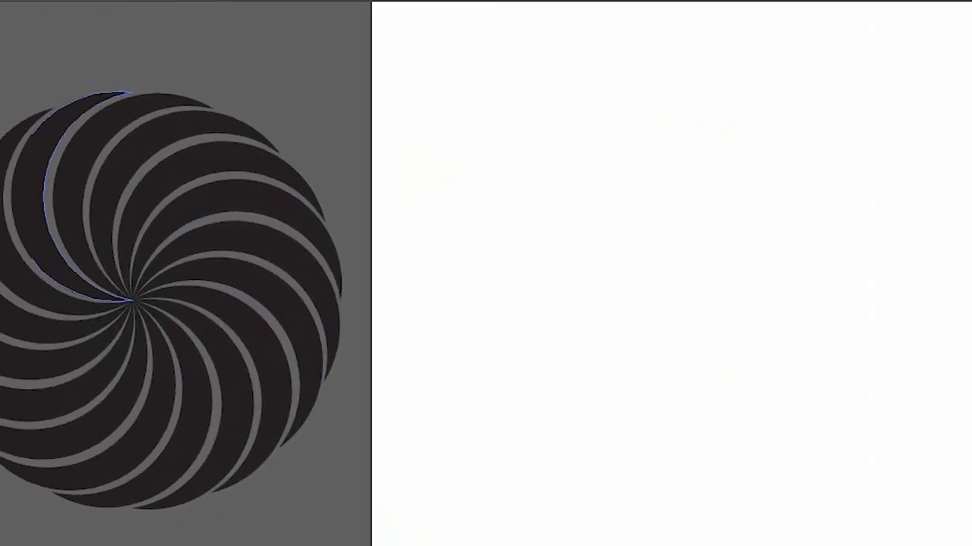
# Step: Draw a black rectangle, fully round its corners into a pill, and tilt it 45°
pyautogui.click(22, 110)
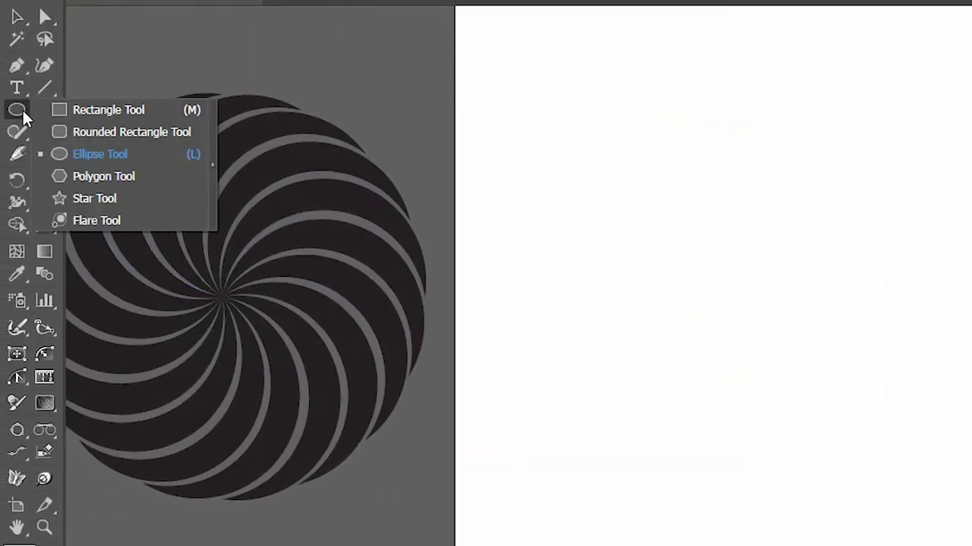
pyautogui.click(73, 110)
pyautogui.moveTo(607, 166)
pyautogui.mouseDown()
pyautogui.moveTo(872, 272)
pyautogui.moveTo(787, 259)
pyautogui.mouseUp()
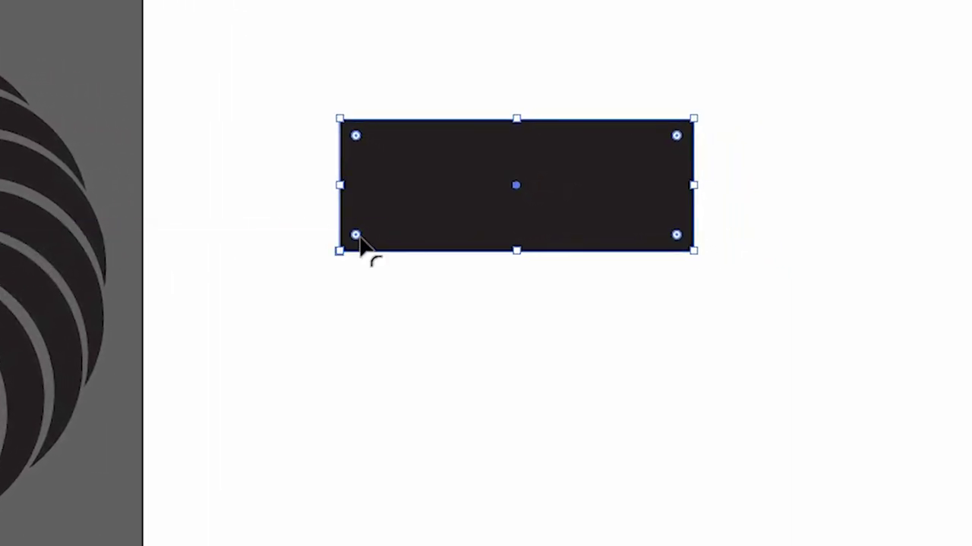
pyautogui.moveTo(368, 235); pyautogui.dragTo(624, 199)
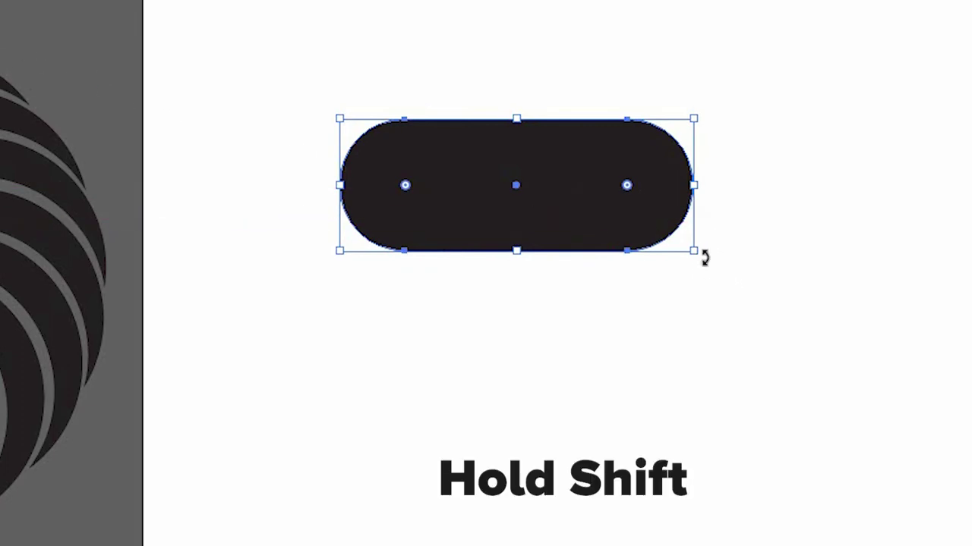
pyautogui.moveTo(705, 258); pyautogui.dragTo(625, 362)
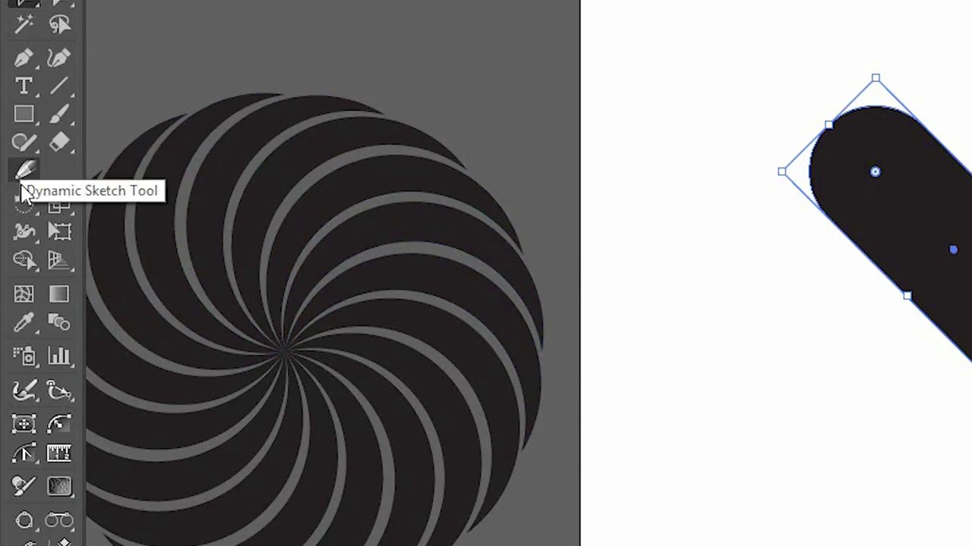
# Step: Reflect a vertical copy of the pill and slide it left so the two cross as an X
pyautogui.click(21, 208)
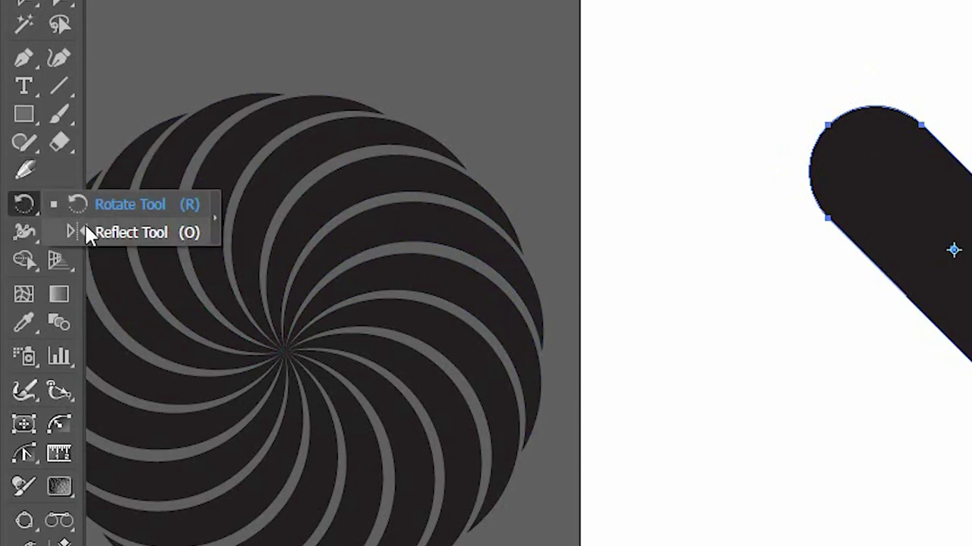
pyautogui.moveTo(21, 208); pyautogui.dragTo(85, 227)
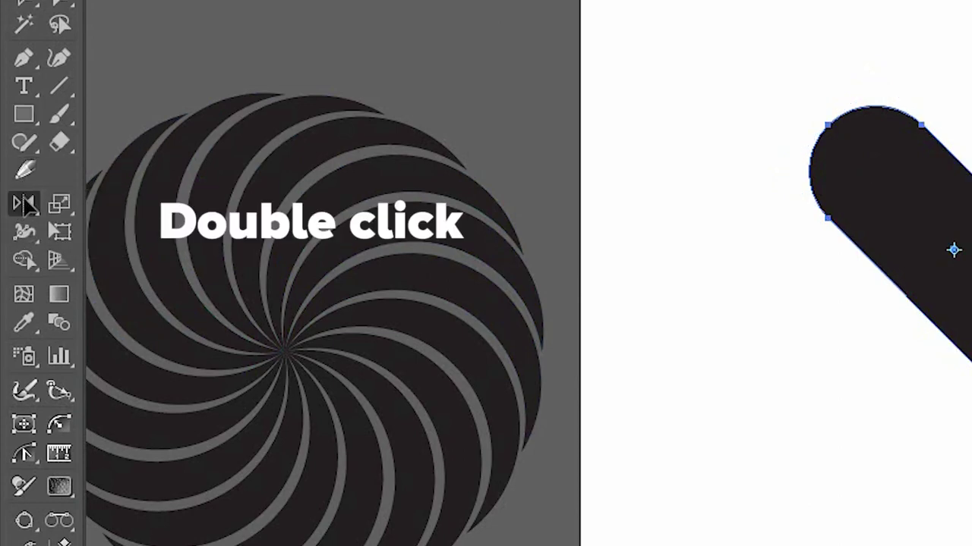
pyautogui.doubleClick(23, 205)
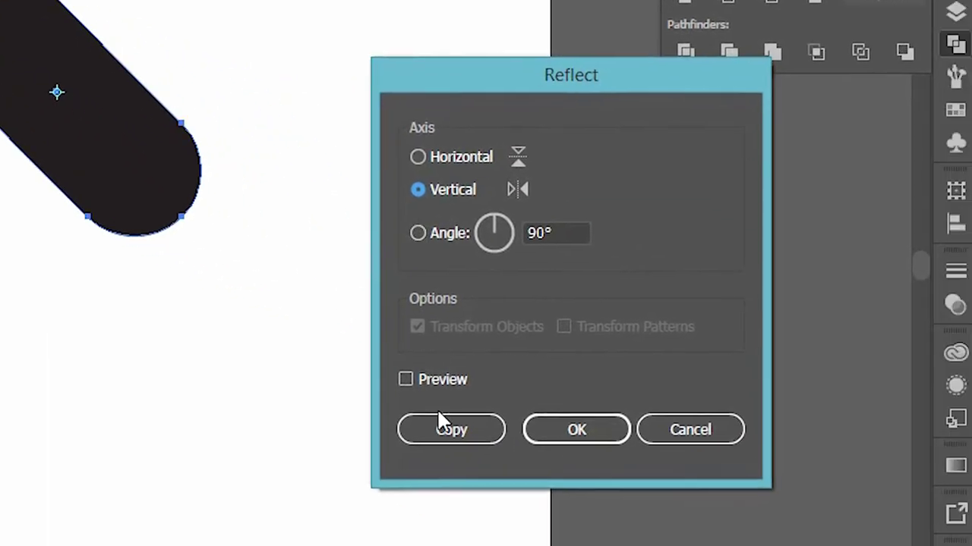
pyautogui.click(452, 429)
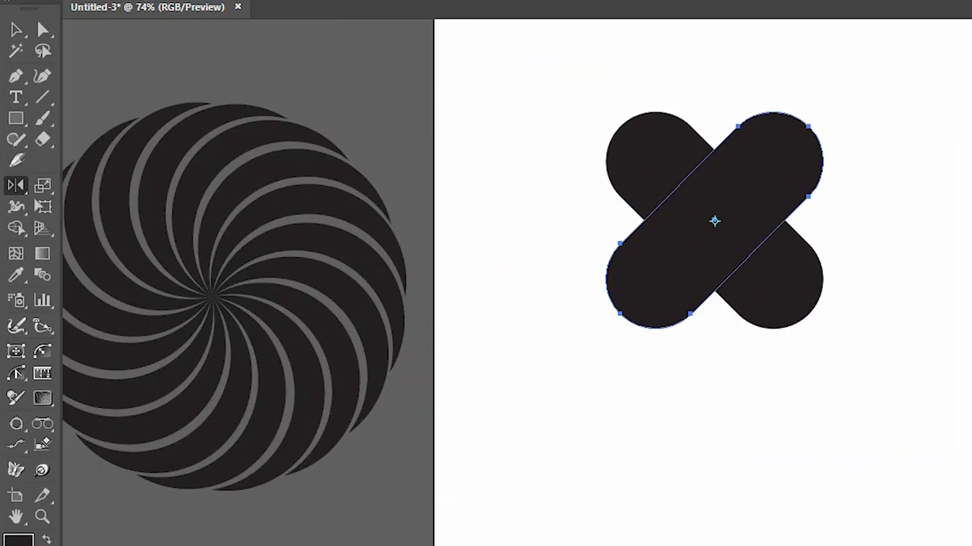
pyautogui.click(17, 30)
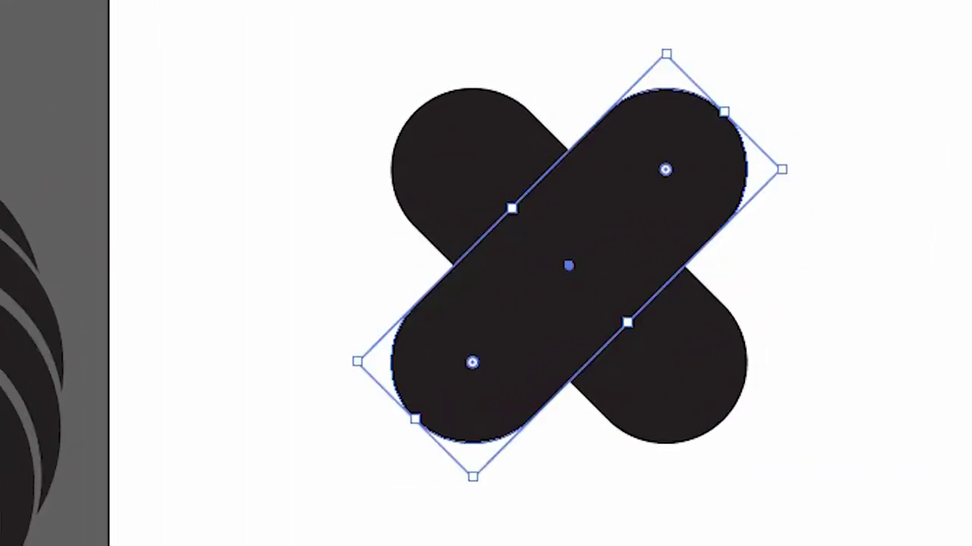
pyautogui.moveTo(759, 177); pyautogui.dragTo(747, 168)
pyautogui.moveTo(574, 185); pyautogui.dragTo(404, 182)
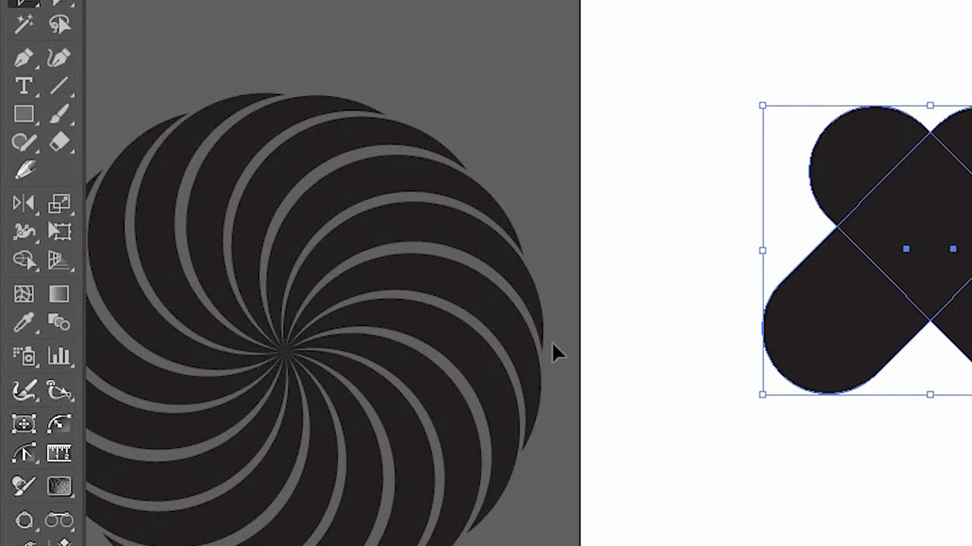
# Step: Delete the lower-left and lower-right pill ends with the Shape Builder, leaving a heart
pyautogui.click(26, 255)
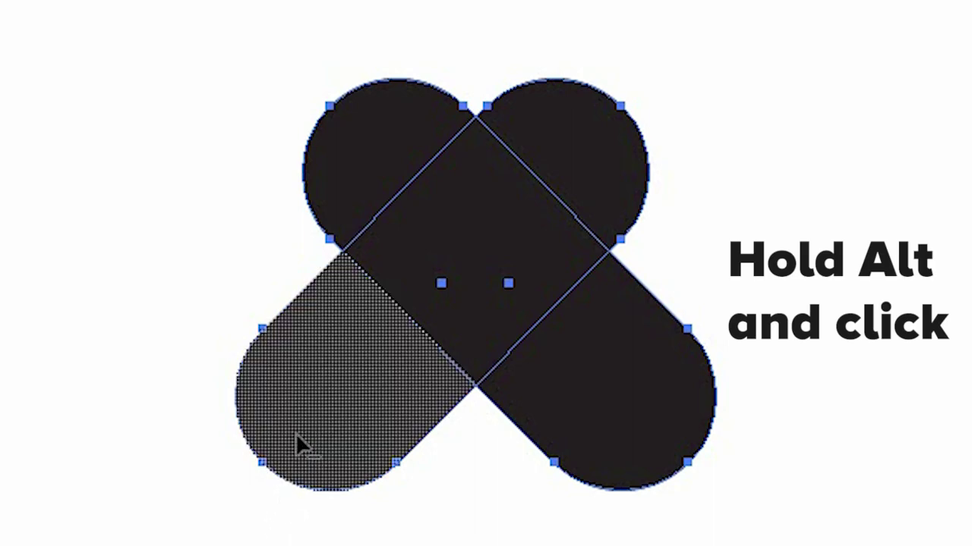
pyautogui.keyDown('alt'); pyautogui.click(295, 434); pyautogui.keyUp('alt')
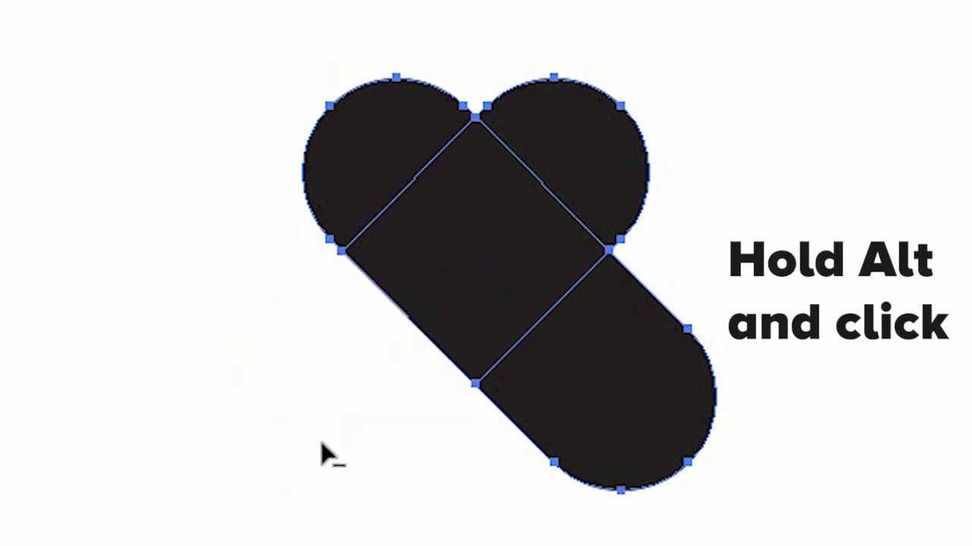
pyautogui.keyDown('alt'); pyautogui.click(584, 408); pyautogui.keyUp('alt')
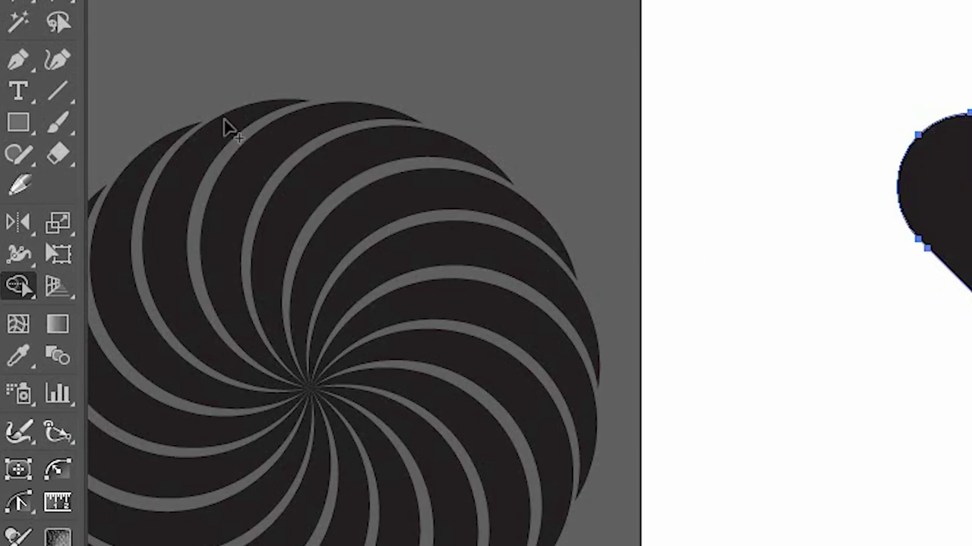
# Step: Move the swirl disc onto the heart and snap the heart to the swirl's centre
pyautogui.click(14, 4)
pyautogui.click(853, 443)
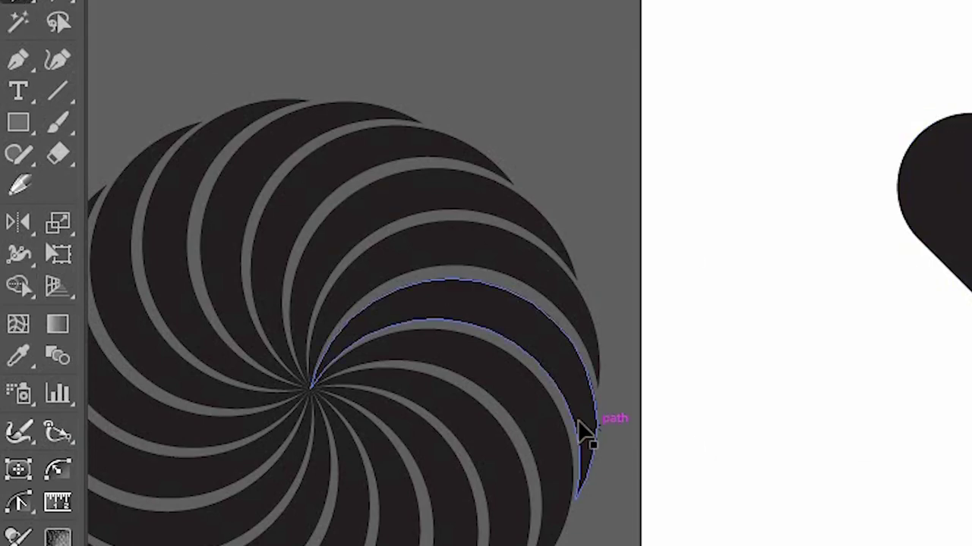
pyautogui.moveTo(584, 413); pyautogui.dragTo(949, 409)
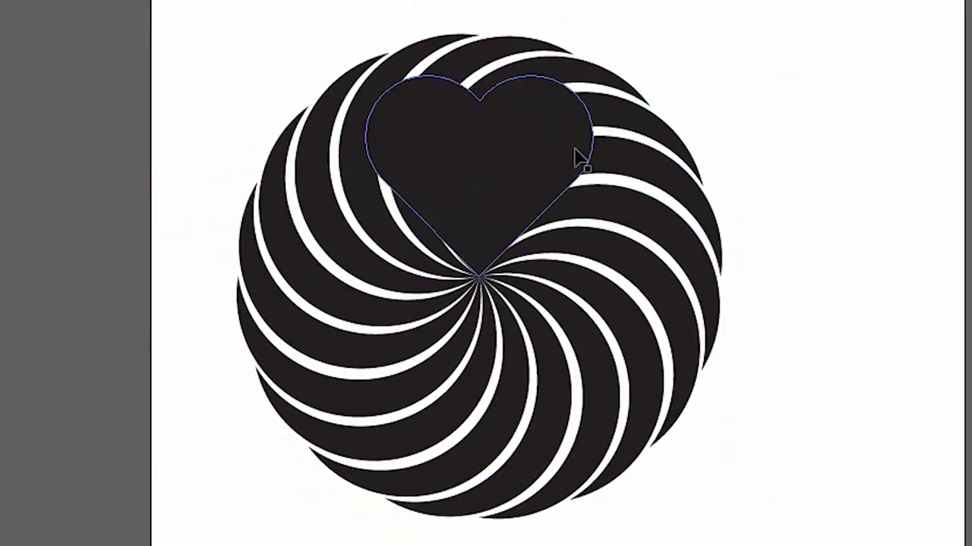
pyautogui.moveTo(582, 157); pyautogui.dragTo(589, 257)
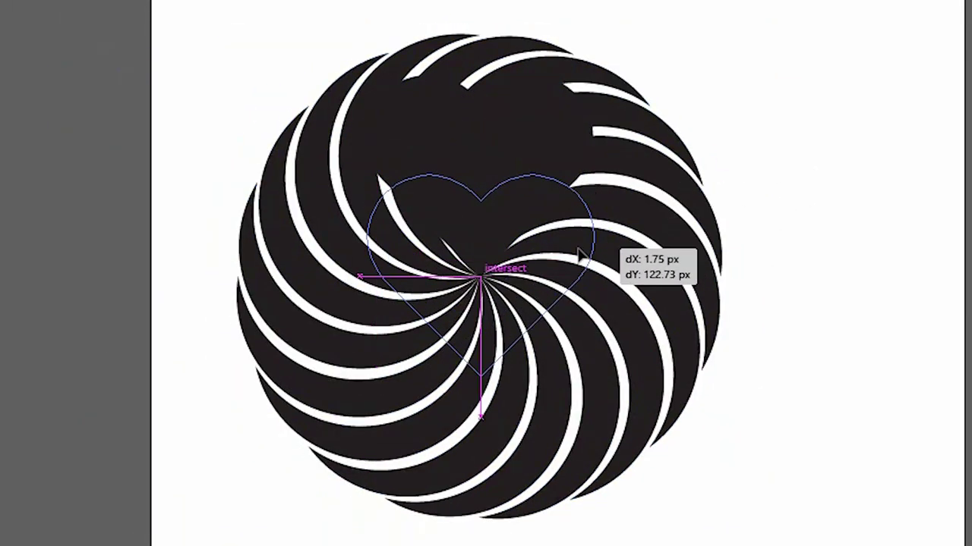
pyautogui.moveTo(581, 254); pyautogui.dragTo(581, 256)
# Step: Select the heart and all swirl pieces together with Ctrl+A
pyautogui.click(803, 134)
pyautogui.moveTo(781, 119); pyautogui.dragTo(463, 451)
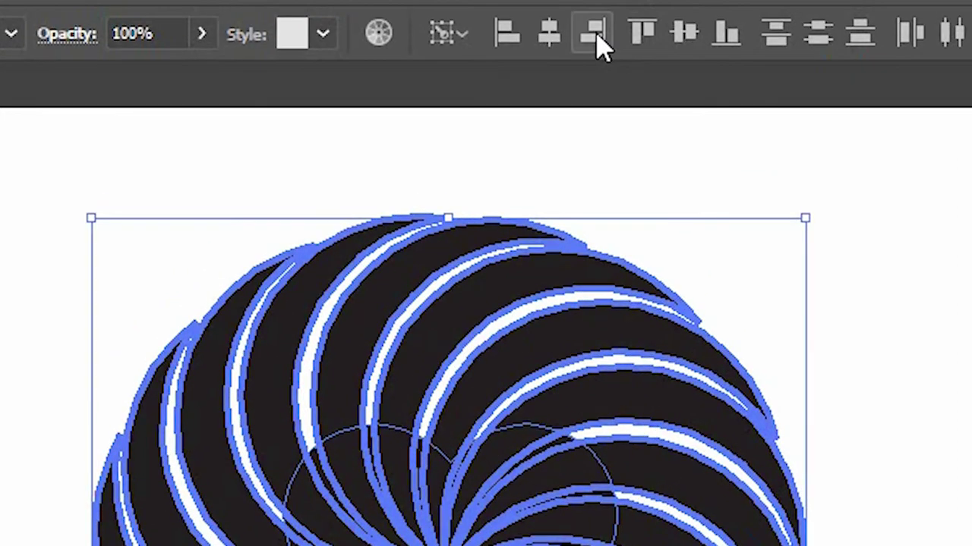
pyautogui.click(686, 34)
pyautogui.click(889, 206)
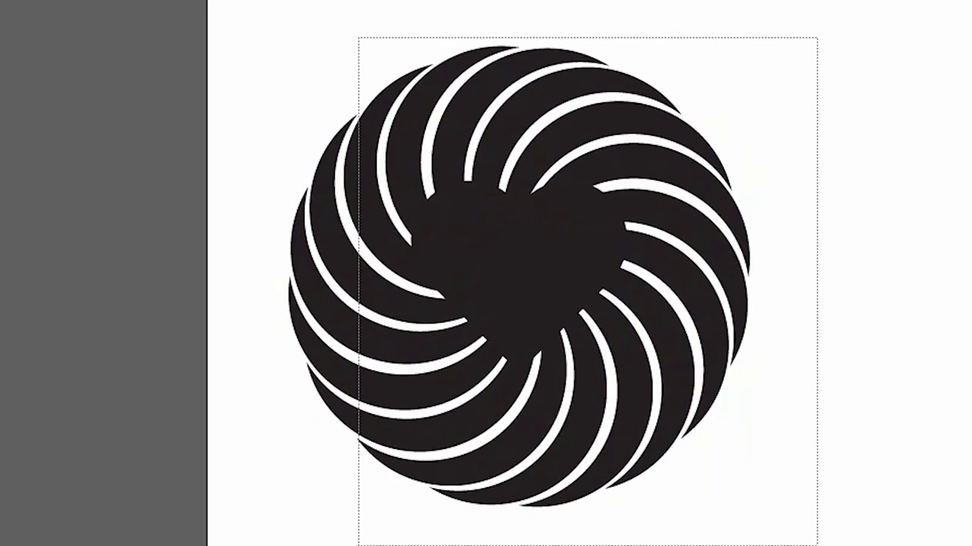
pyautogui.hotkey('ctrl', 'a')
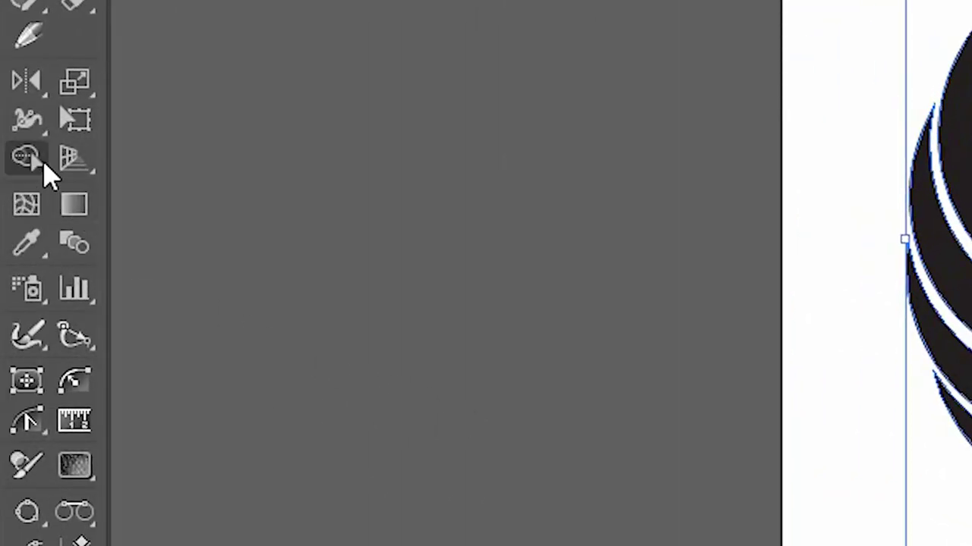
# Step: Alt-drag with Shape Builder to erase the heart regions, then reposition and shrink the disc
pyautogui.click(43, 167)
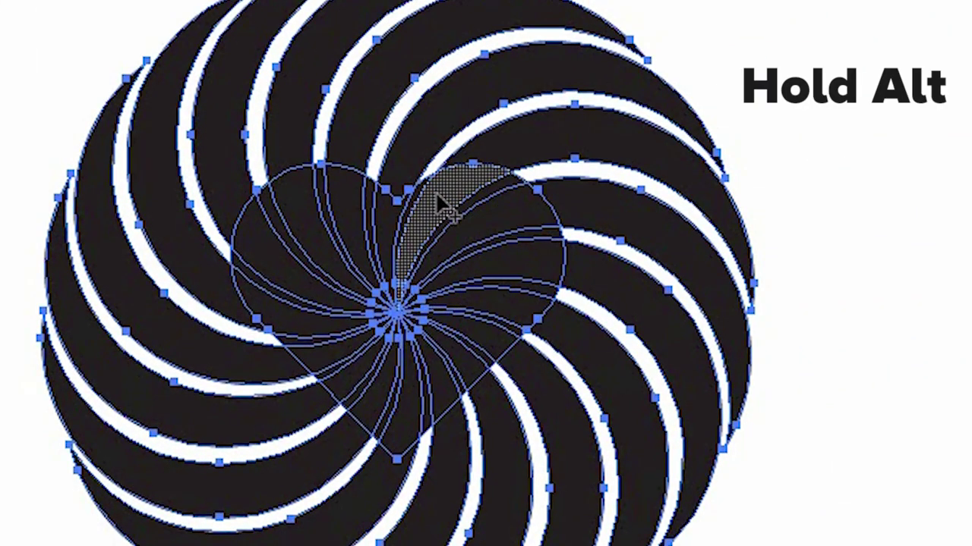
pyautogui.moveTo(438, 196)
pyautogui.mouseDown()
pyautogui.moveTo(441, 371)
pyautogui.moveTo(391, 256)
pyautogui.moveTo(429, 242)
pyautogui.mouseUp()
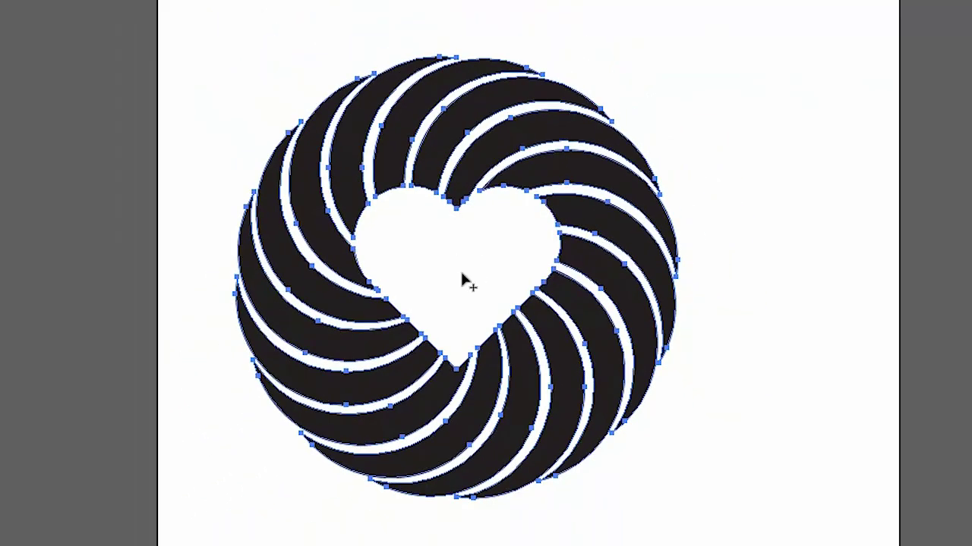
pyautogui.press('v')
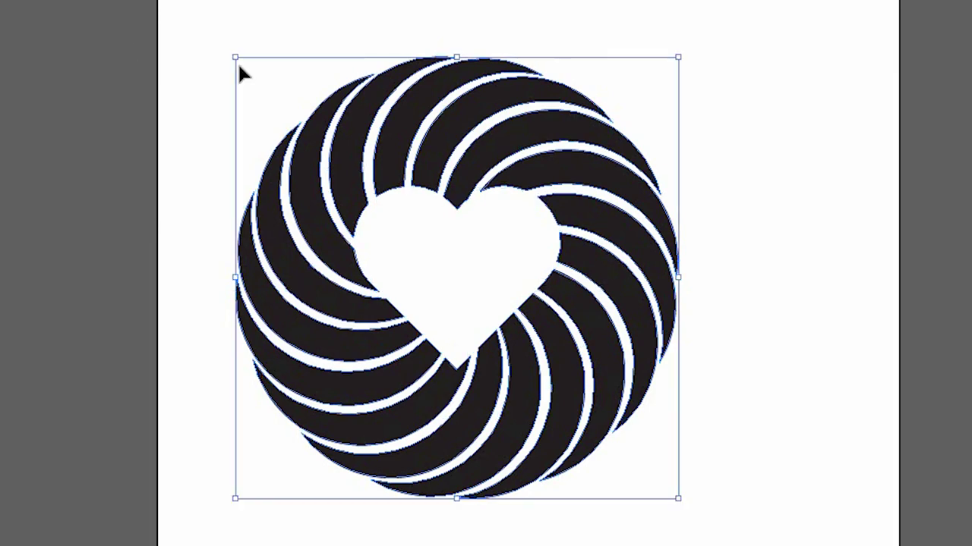
pyautogui.moveTo(506, 141); pyautogui.dragTo(580, 158)
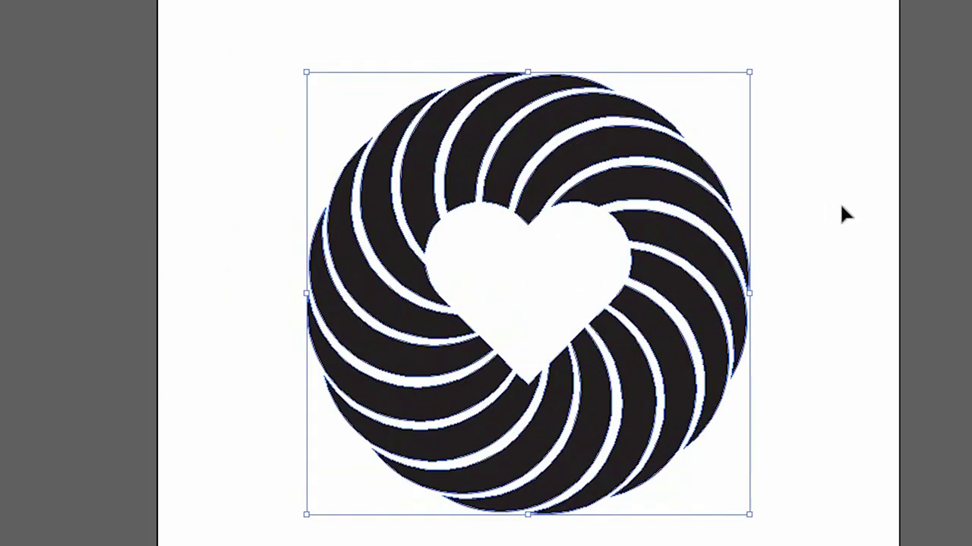
pyautogui.click(835, 163)
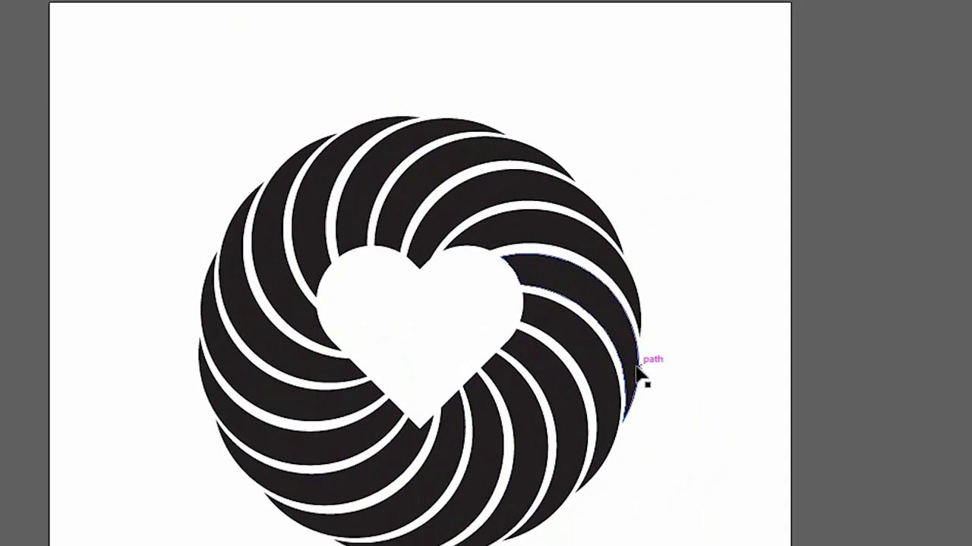
pyautogui.click(640, 377)
pyautogui.moveTo(640, 543); pyautogui.dragTo(589, 535)
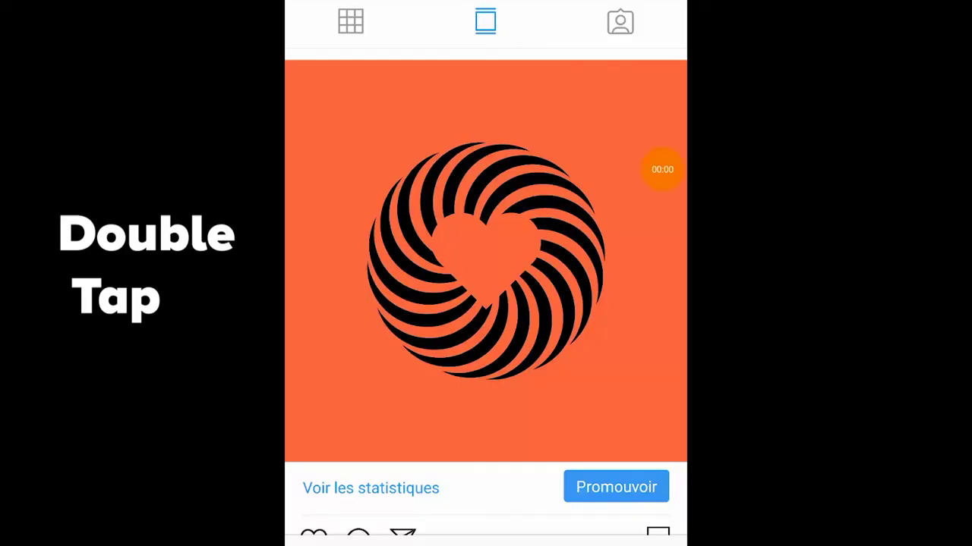
# Step: Double-tap the orange swirl-disc image to like the Instagram post
pyautogui.doubleClick(661, 170)
pyautogui.doubleClick(678, 167)
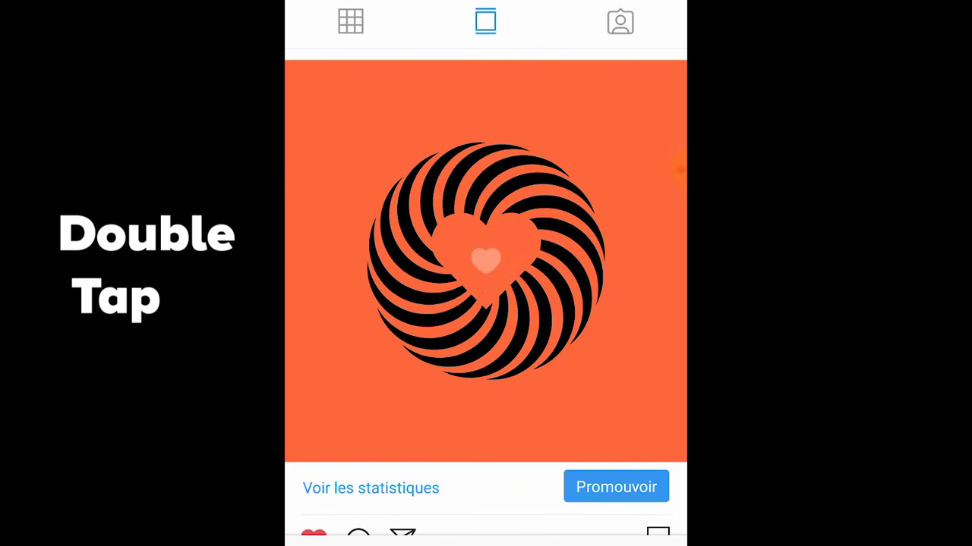